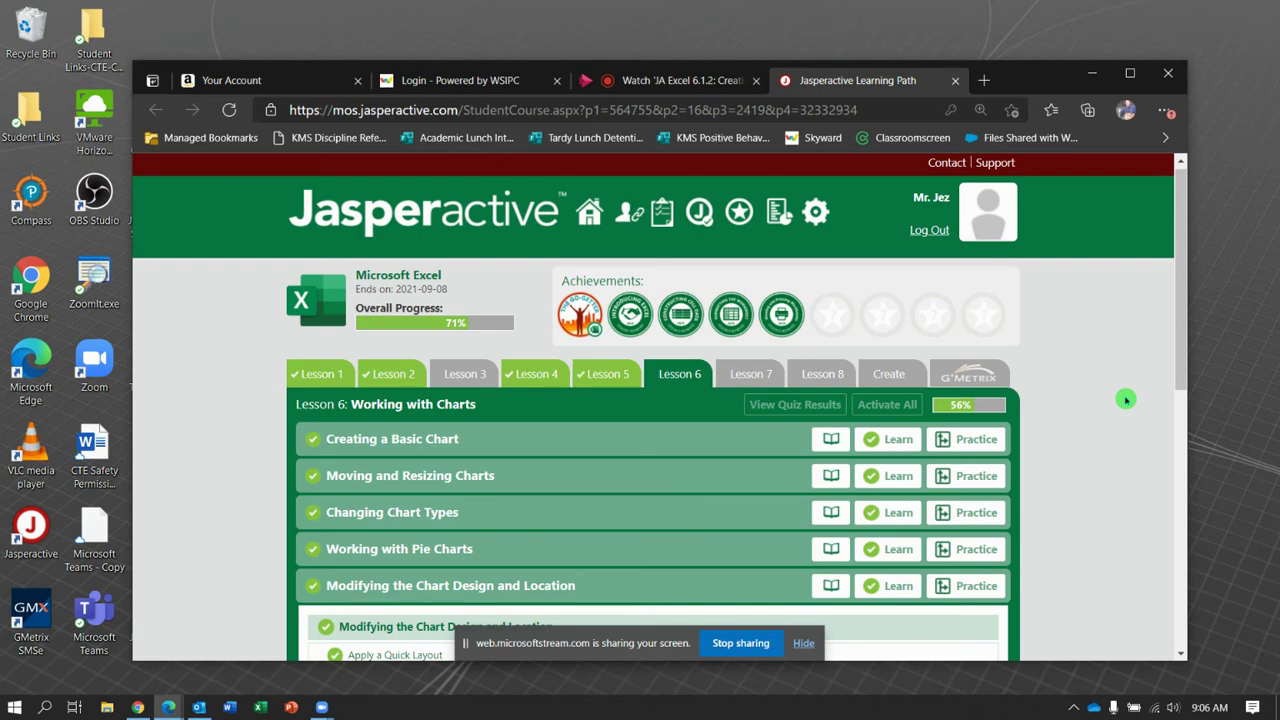
Step: Collapse the Modifying the Chart Design checklist and launch the Adding New Data Series exercise
scroll(1126, 400, "down", 5)
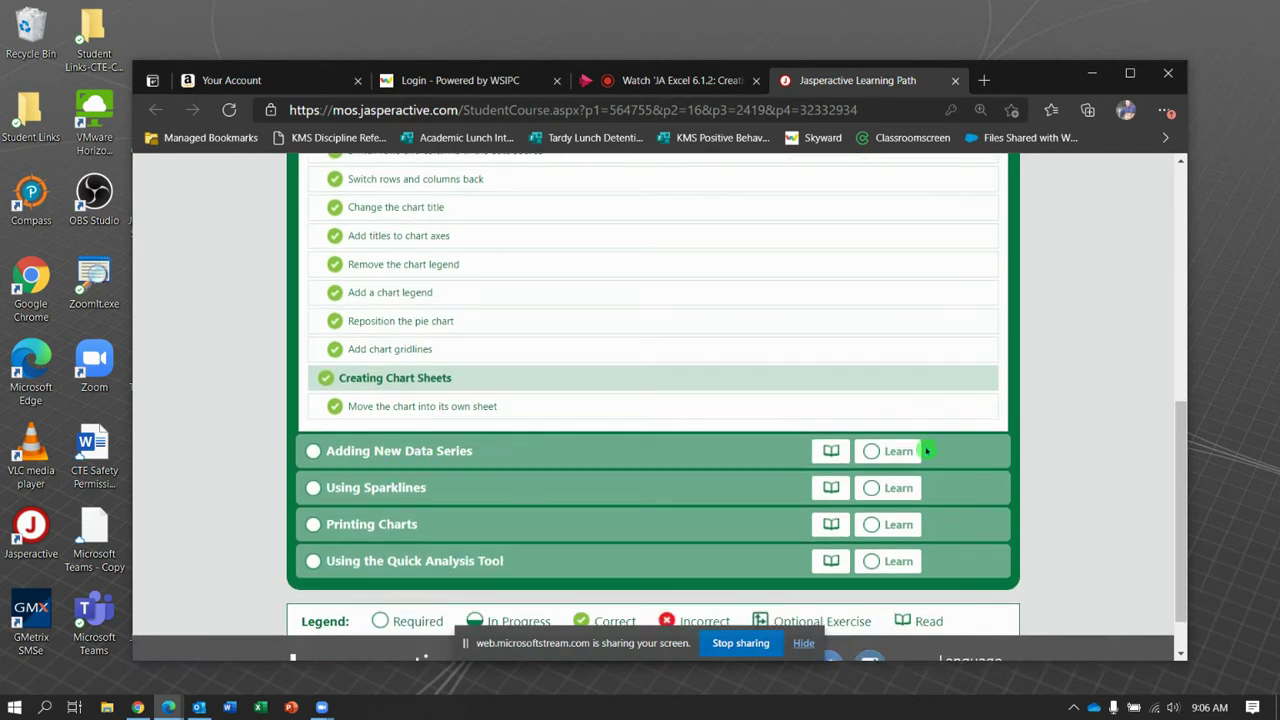
scroll(773, 447, "up", 5)
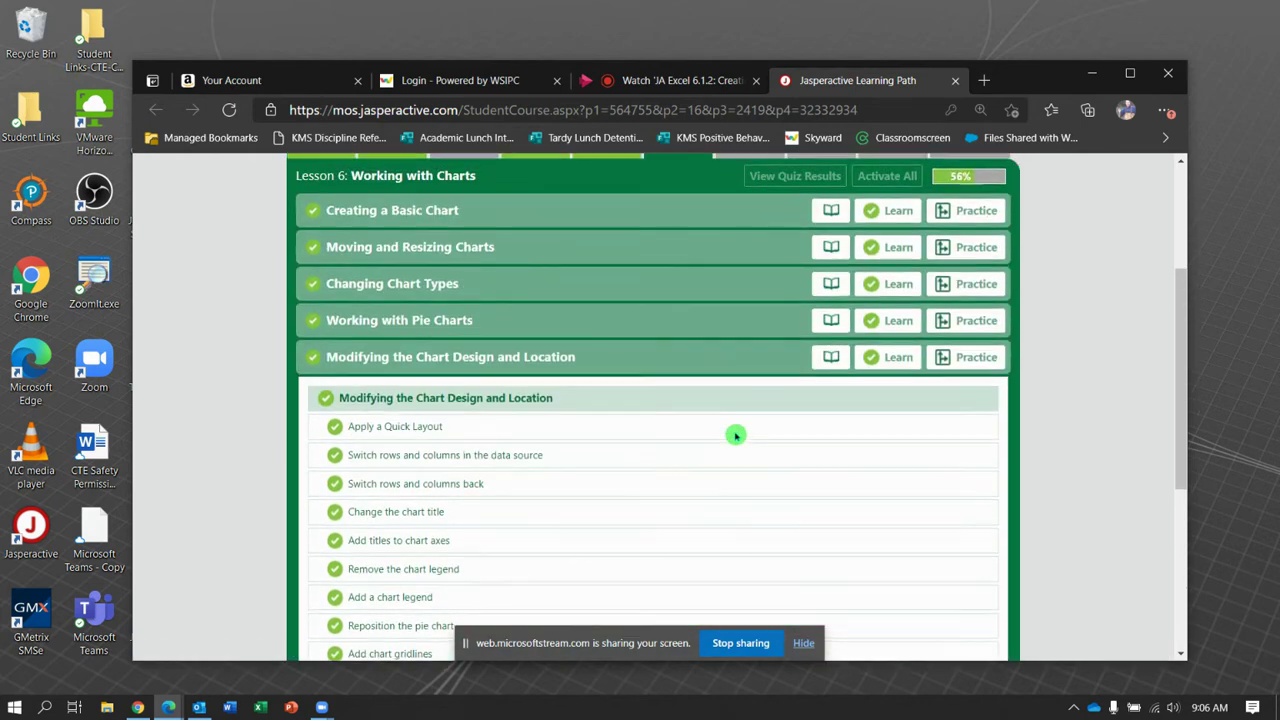
left_click(479, 437)
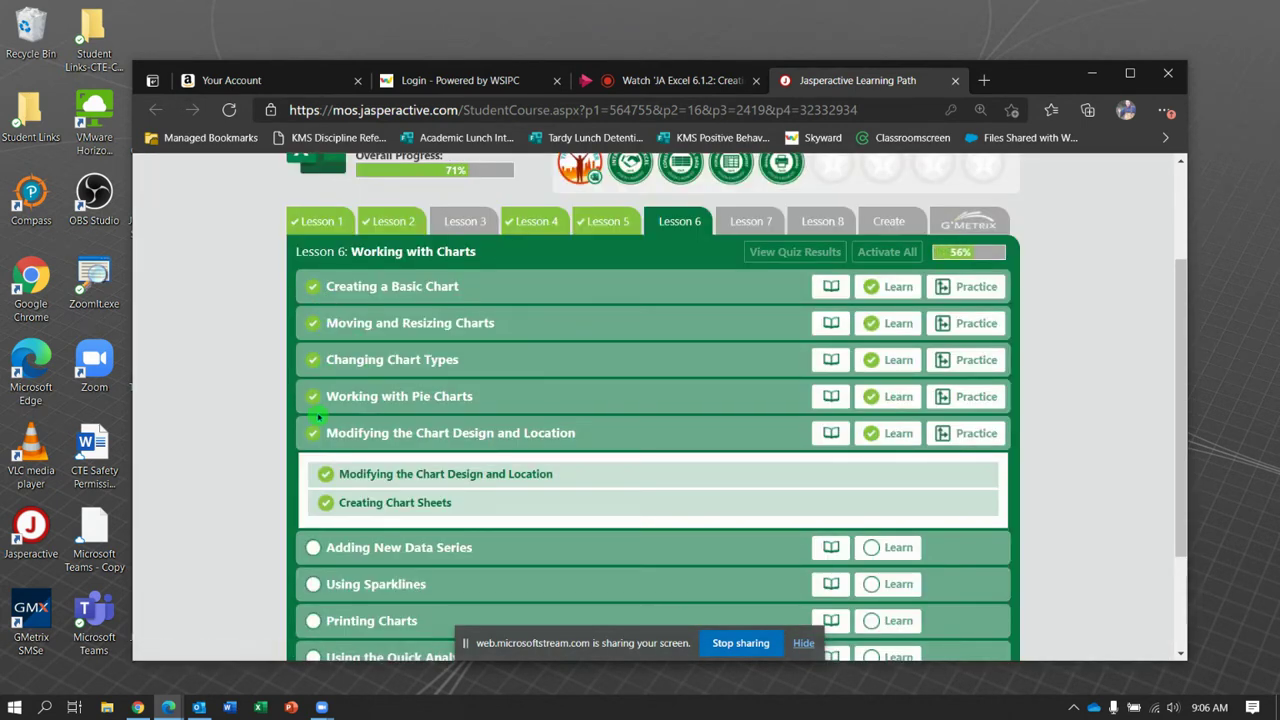
left_click(914, 549)
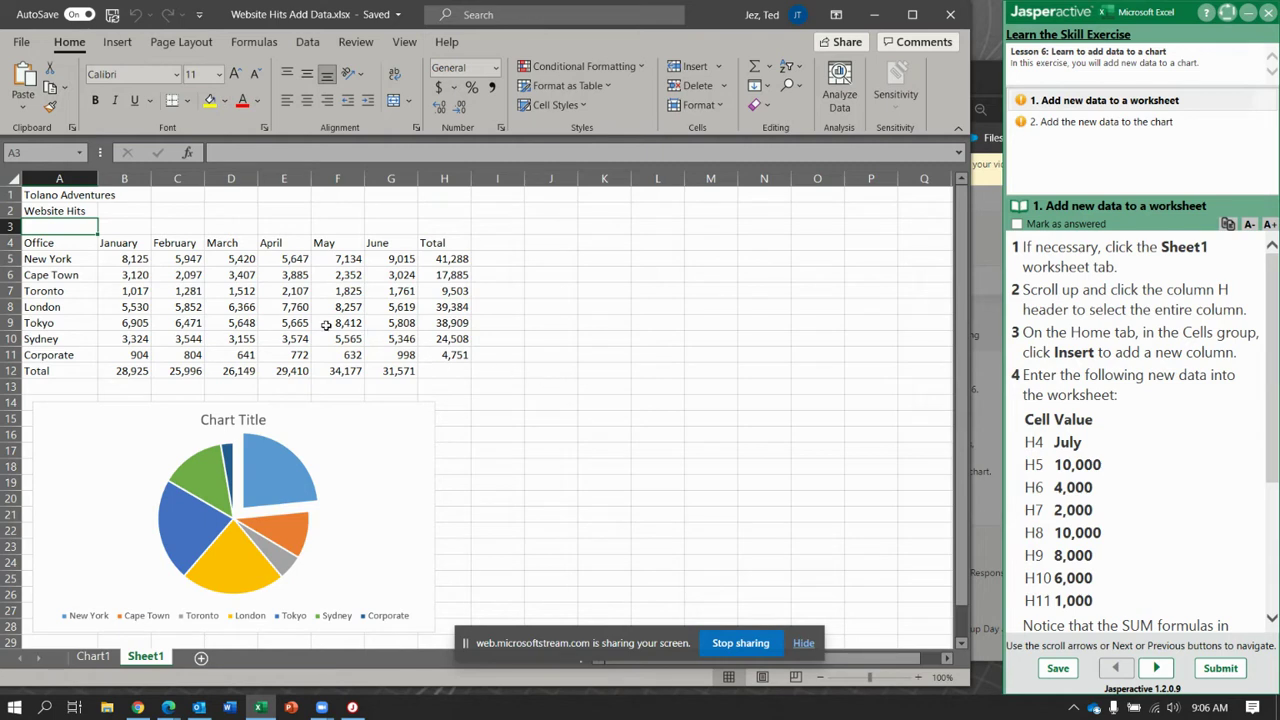
Step: Insert a blank column H between the June and Total columns
left_click(447, 178)
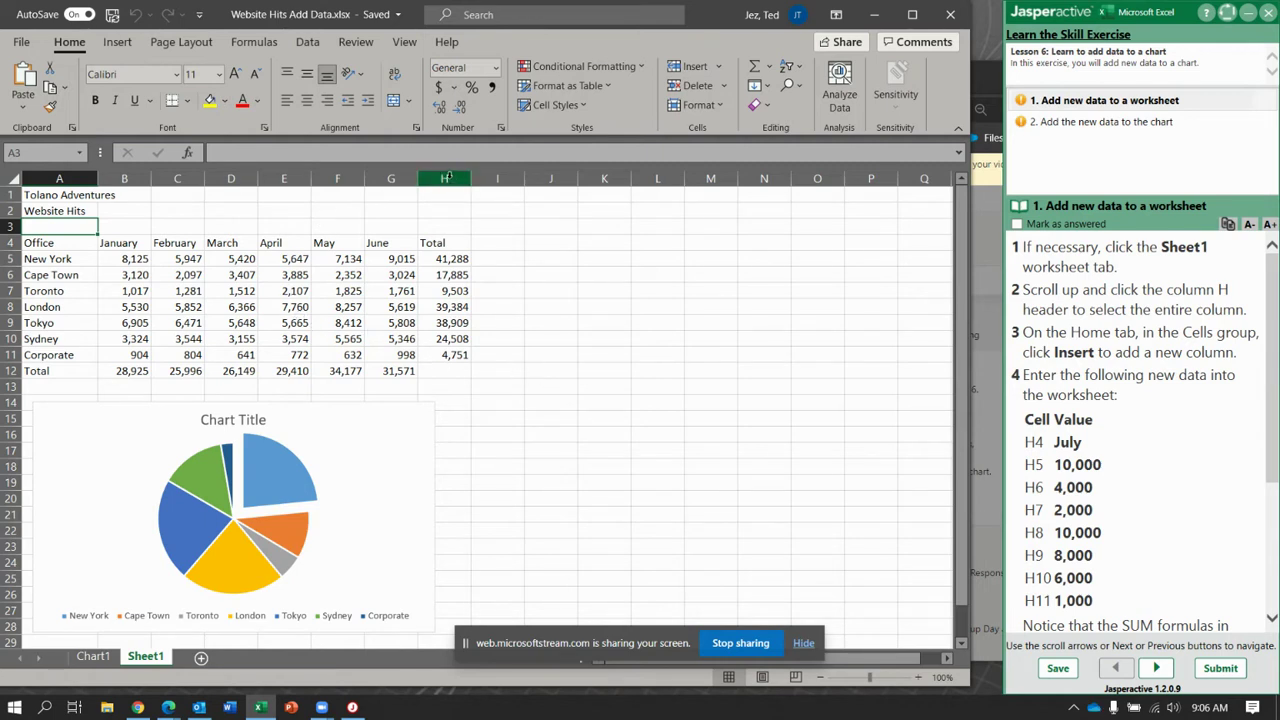
left_click(448, 177)
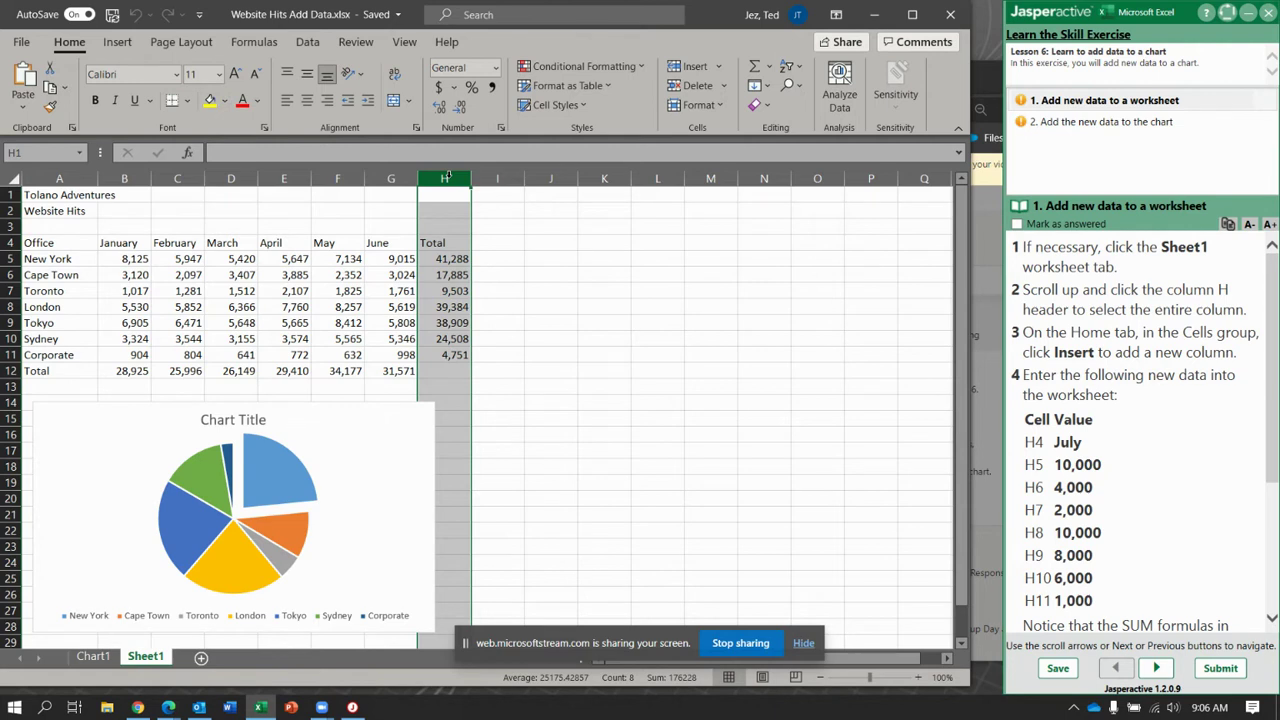
left_click(710, 68)
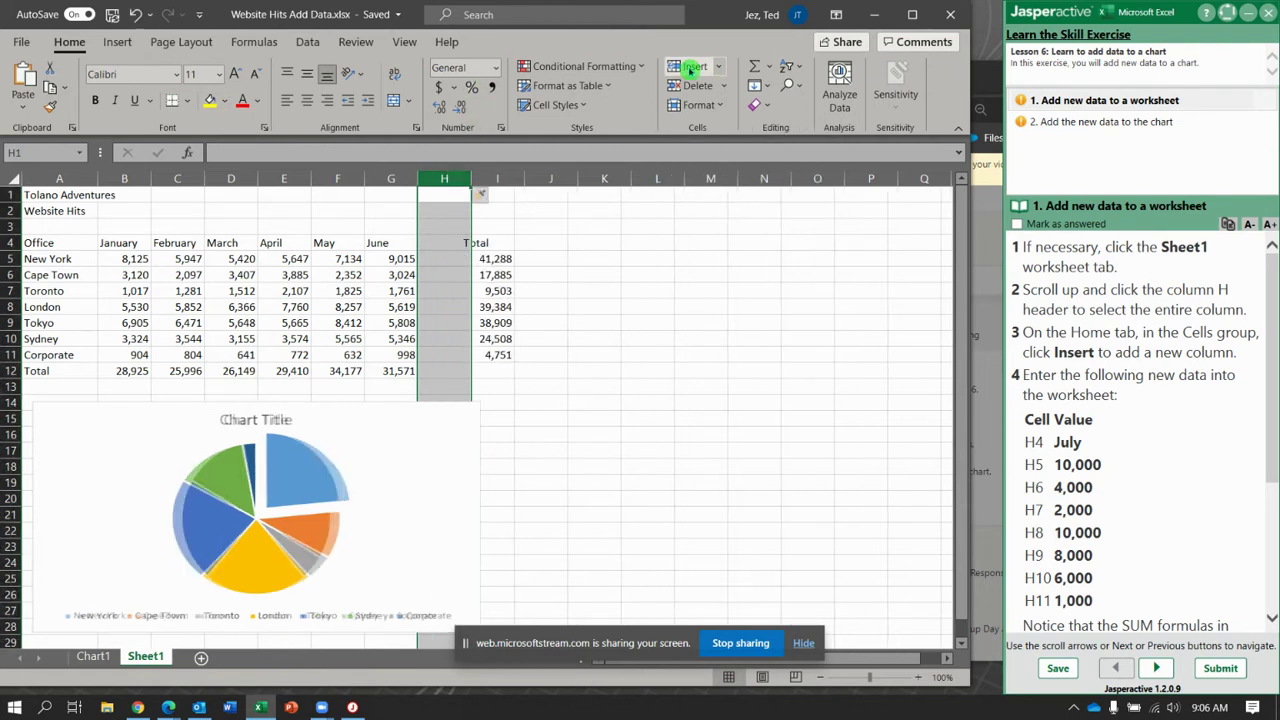
Step: Enter the July heading in H4, then 10,000 for New York and 4,000 for Cape Town
left_click(452, 247)
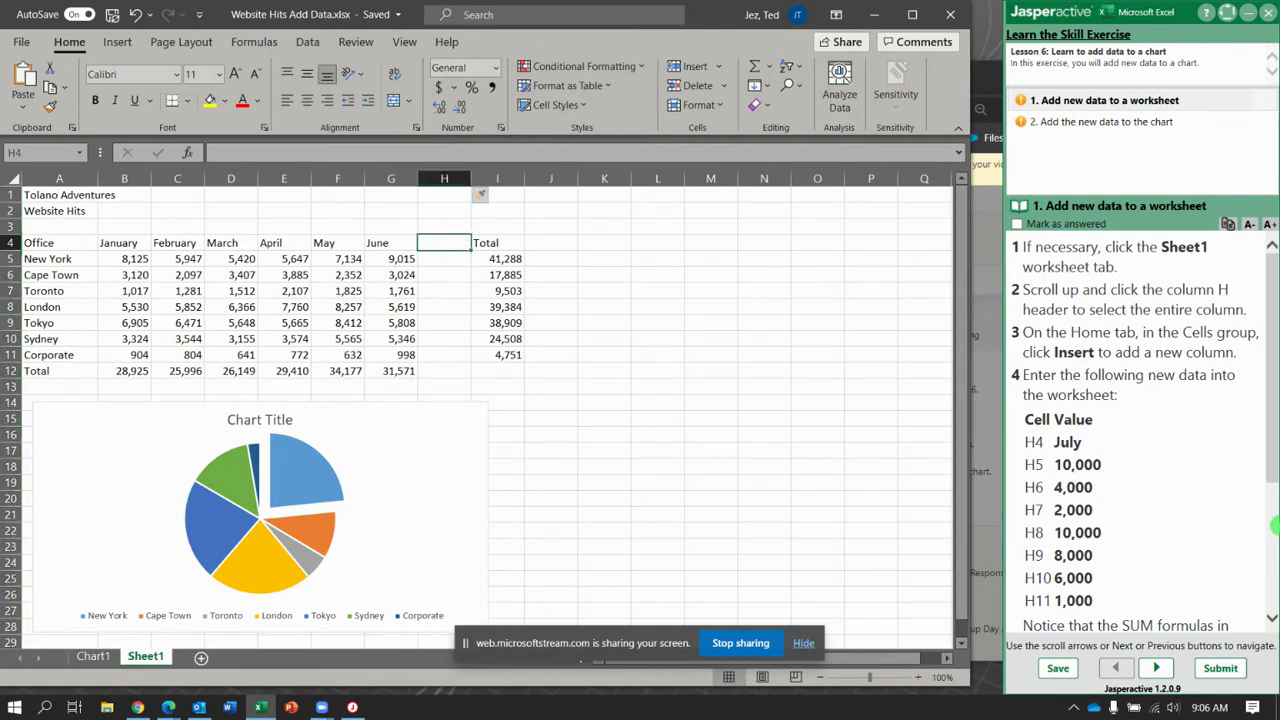
type("July")
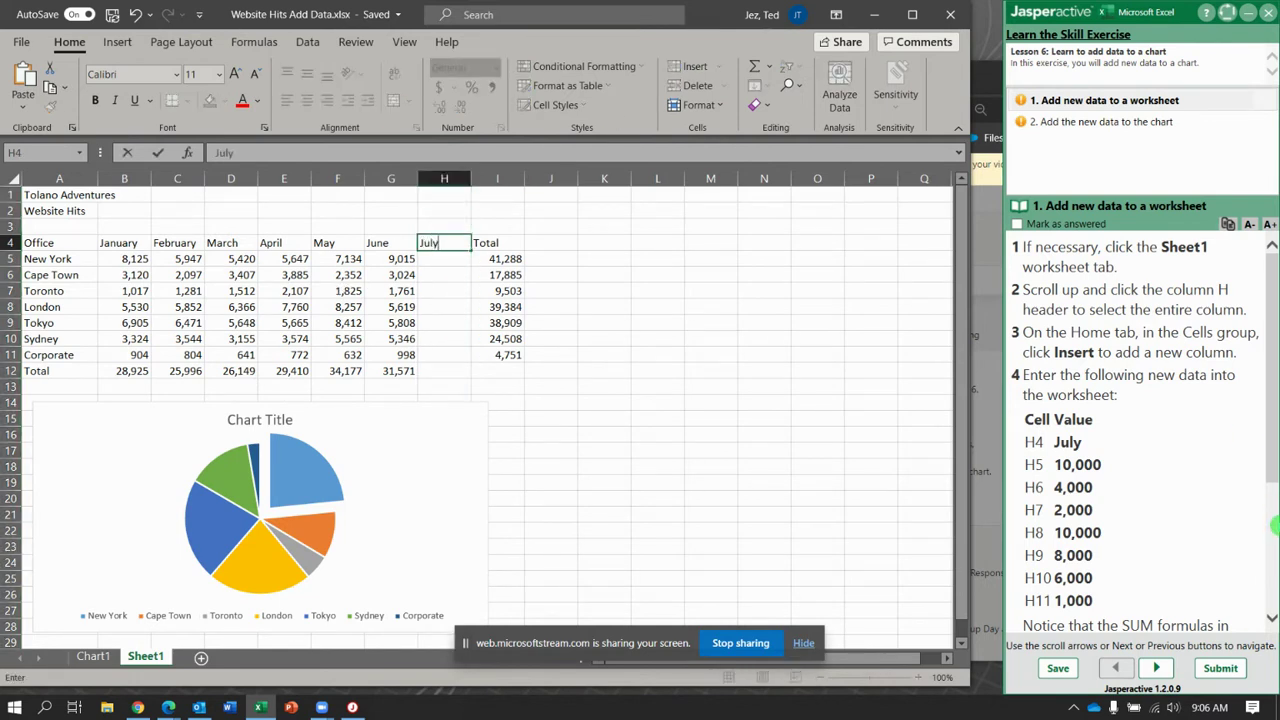
key("Return")
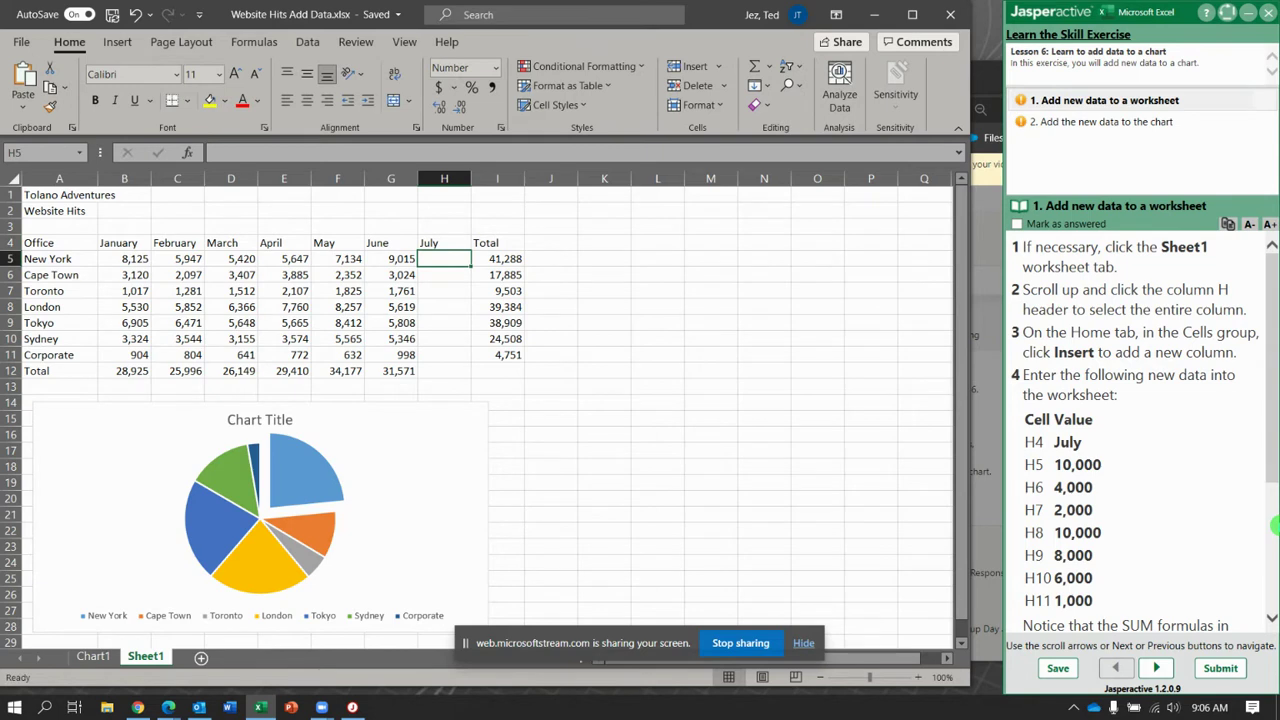
type("10000")
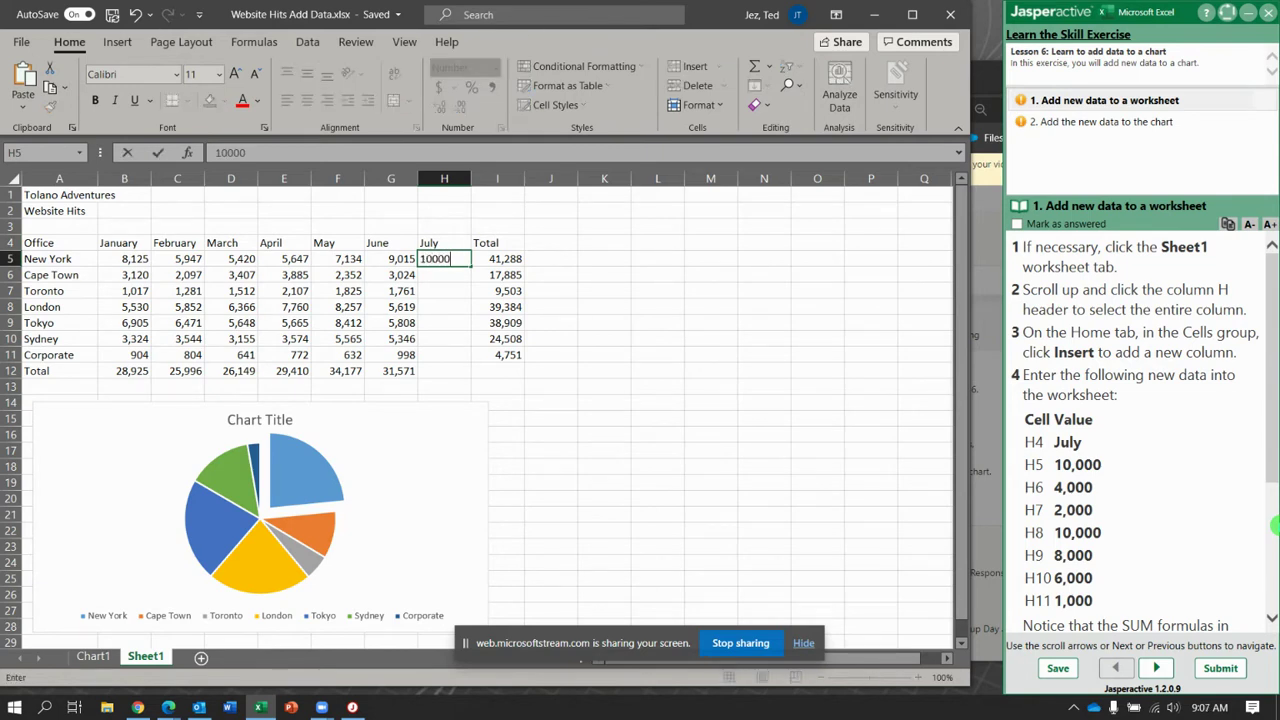
key("Return")
type("4000")
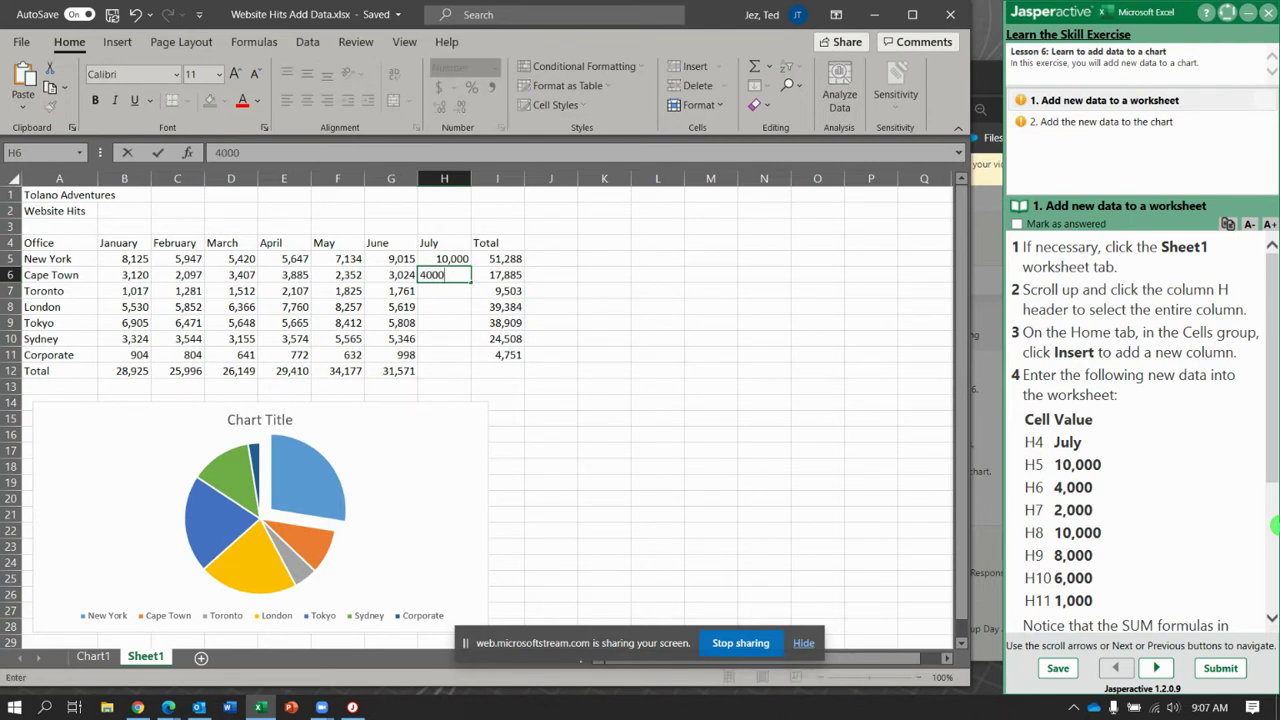
key("Return")
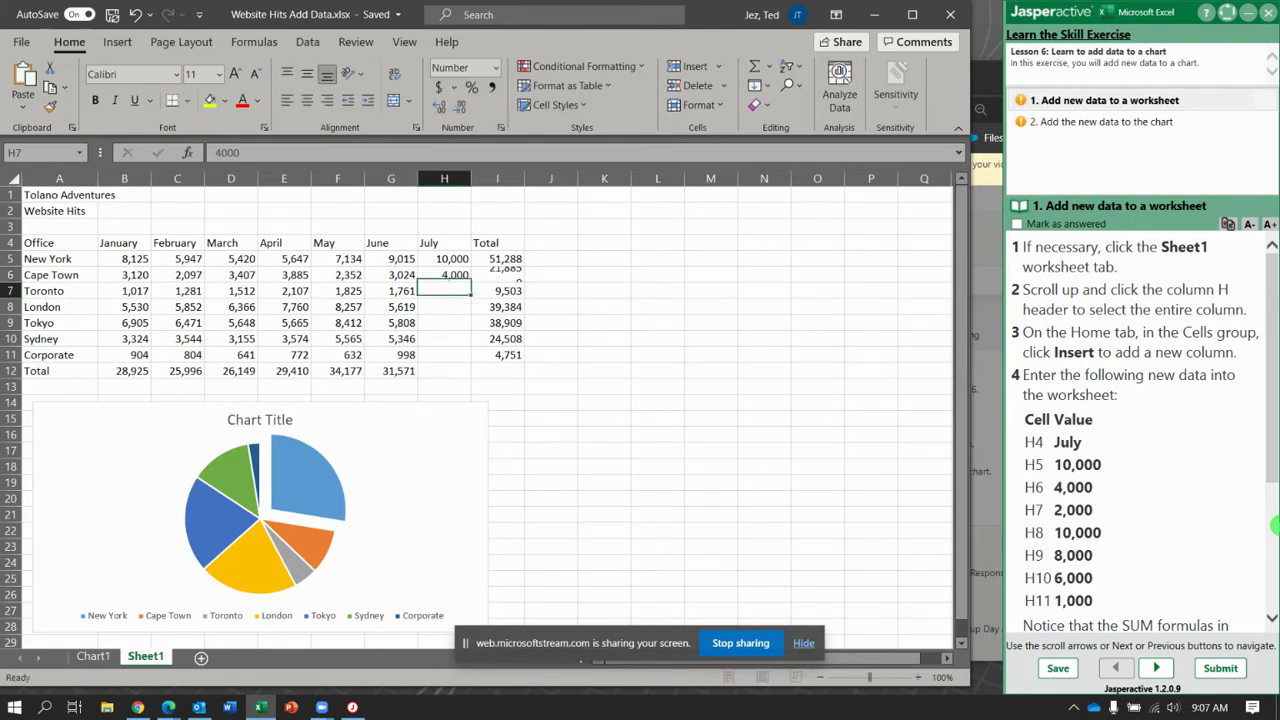
Step: Enter July hits of 2,000, 10,000, 8,000, 6,000 and 1,000 for Toronto through Corporate
type("2000")
key("Return")
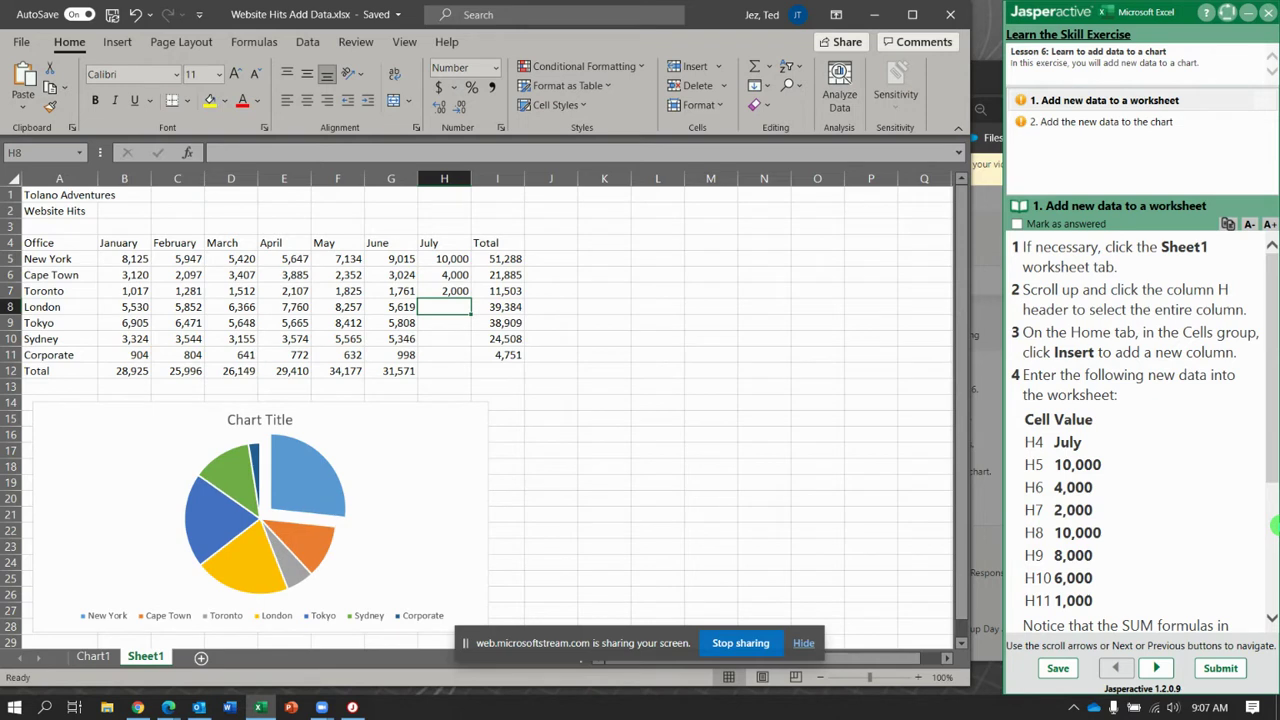
type("10000")
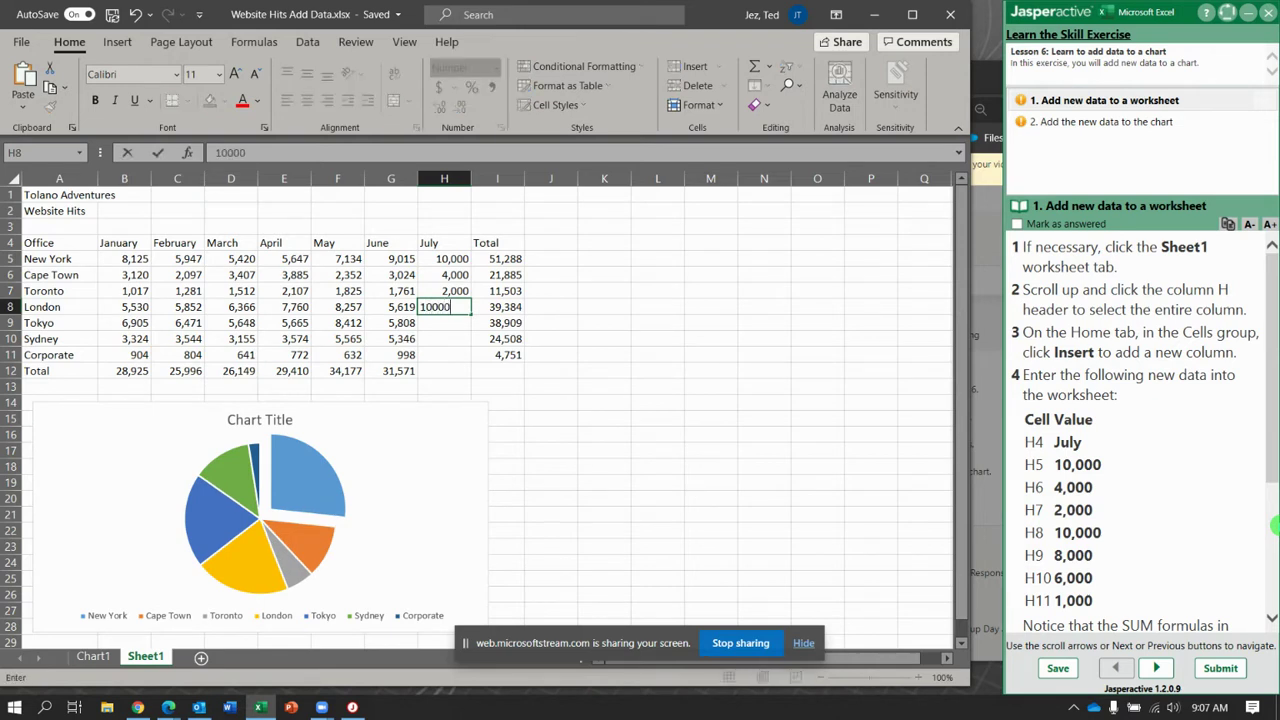
key("Return")
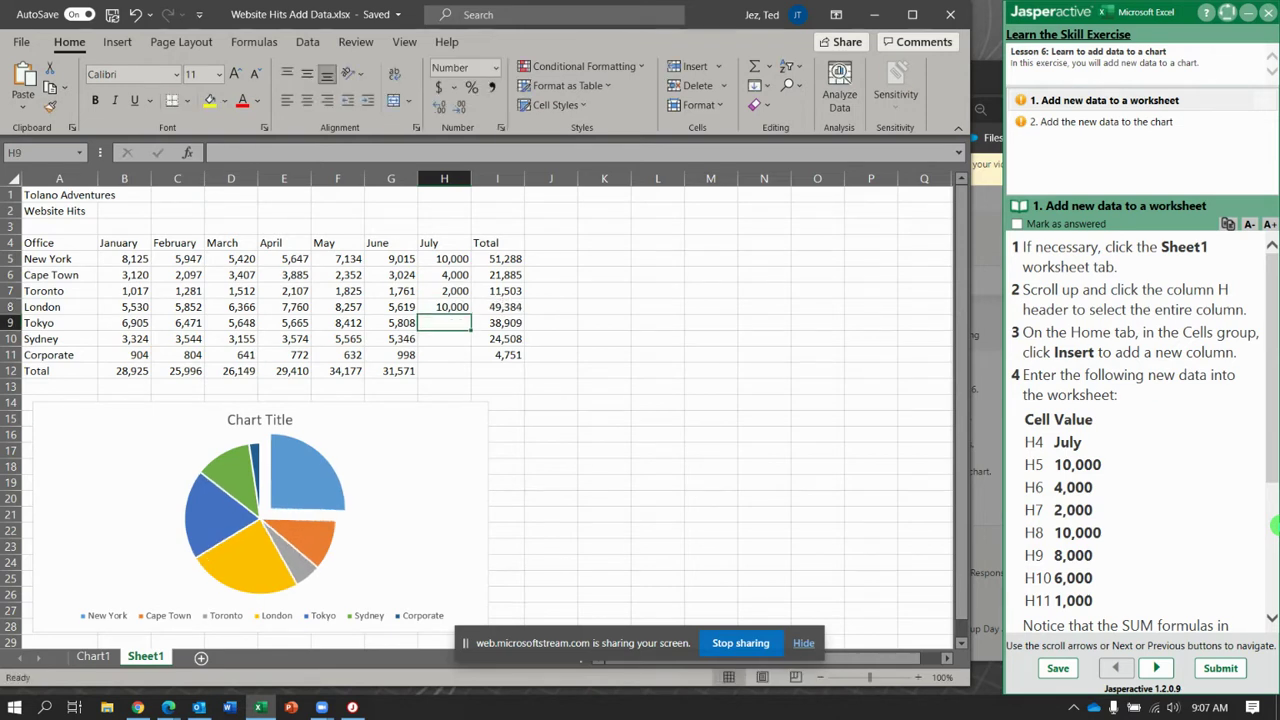
type("8000")
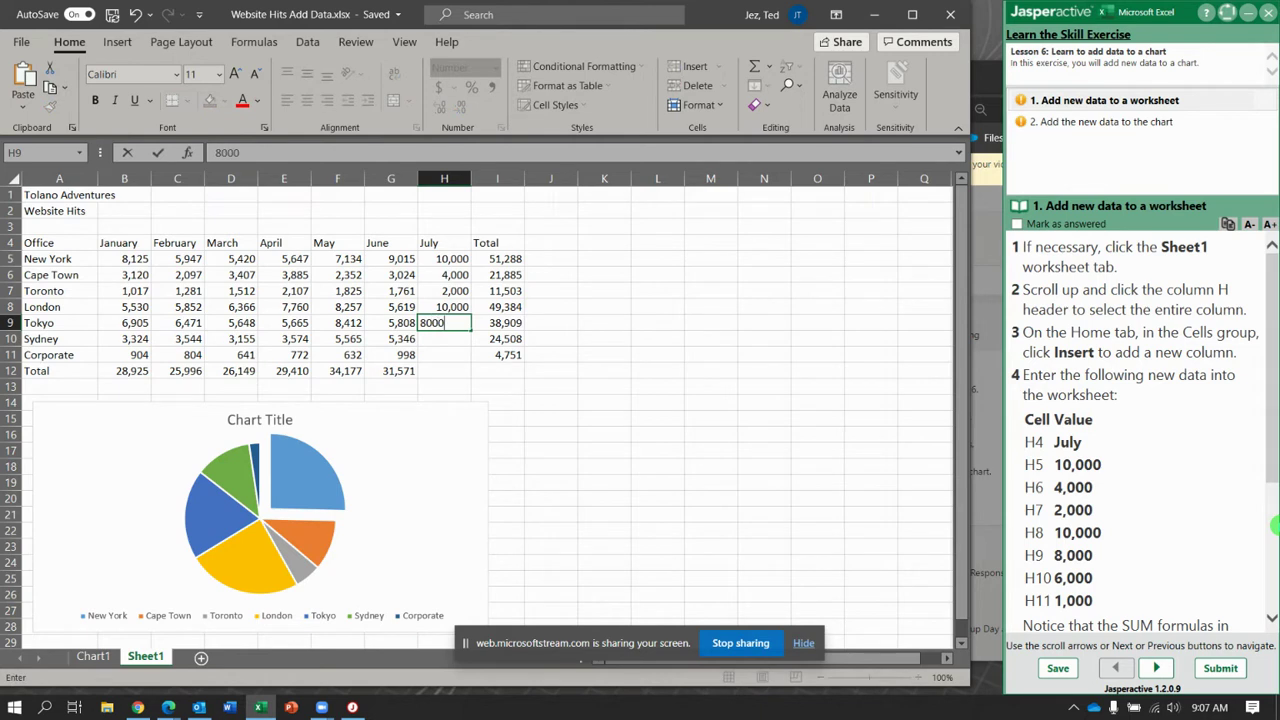
key("Return")
type("6000")
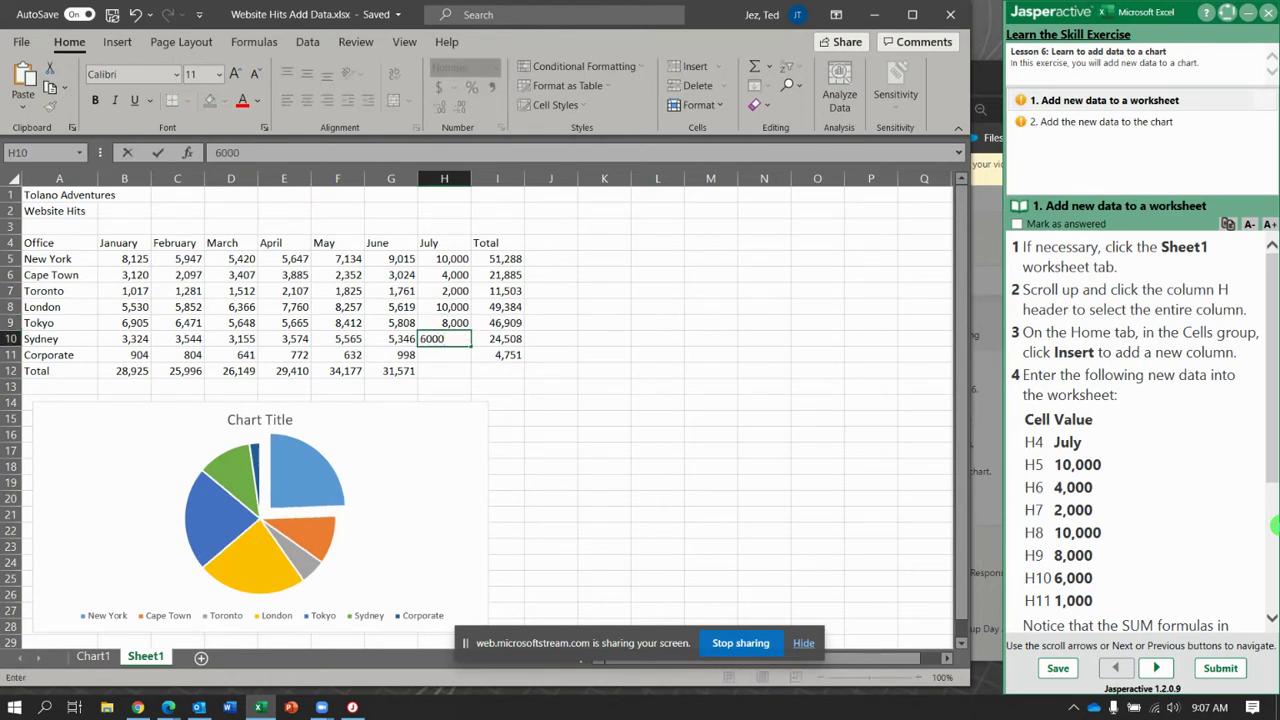
key("Return")
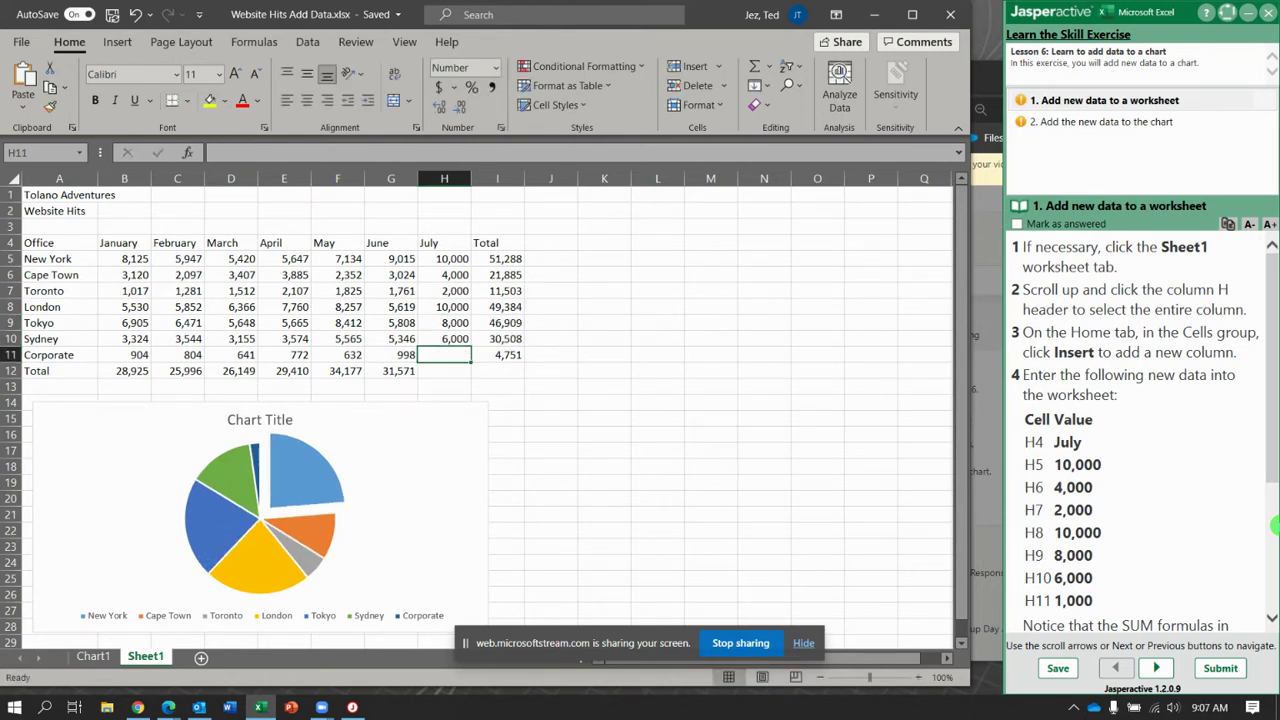
type("1,000")
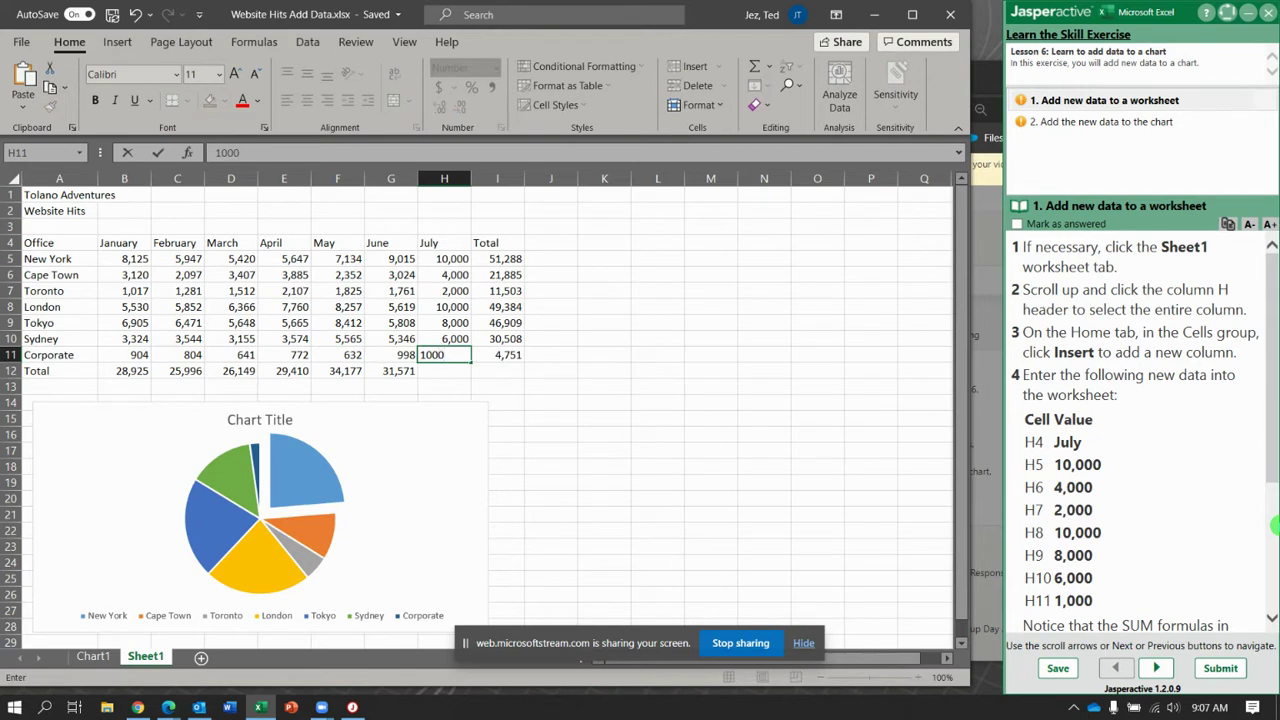
key("Return")
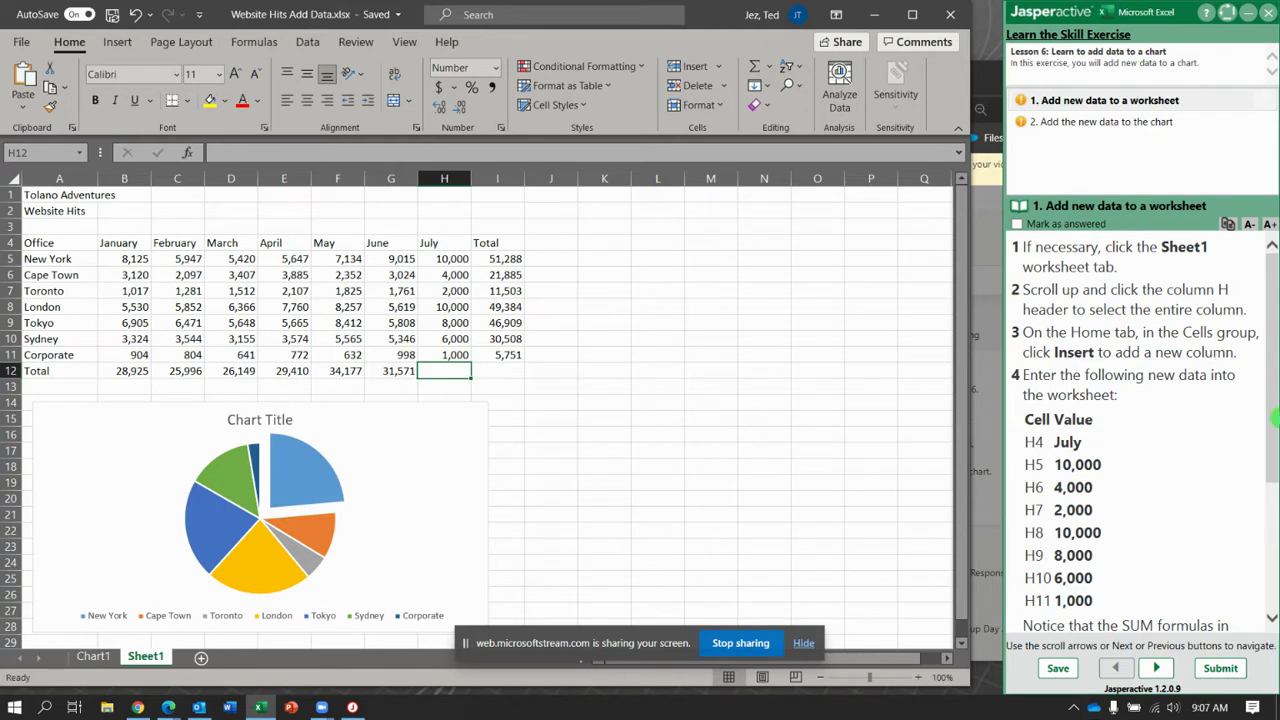
Step: Copy G12's SUM formula into H12 for a 41,000 July total, then advance the exercise
left_click_drag(1276, 425, 1272, 571)
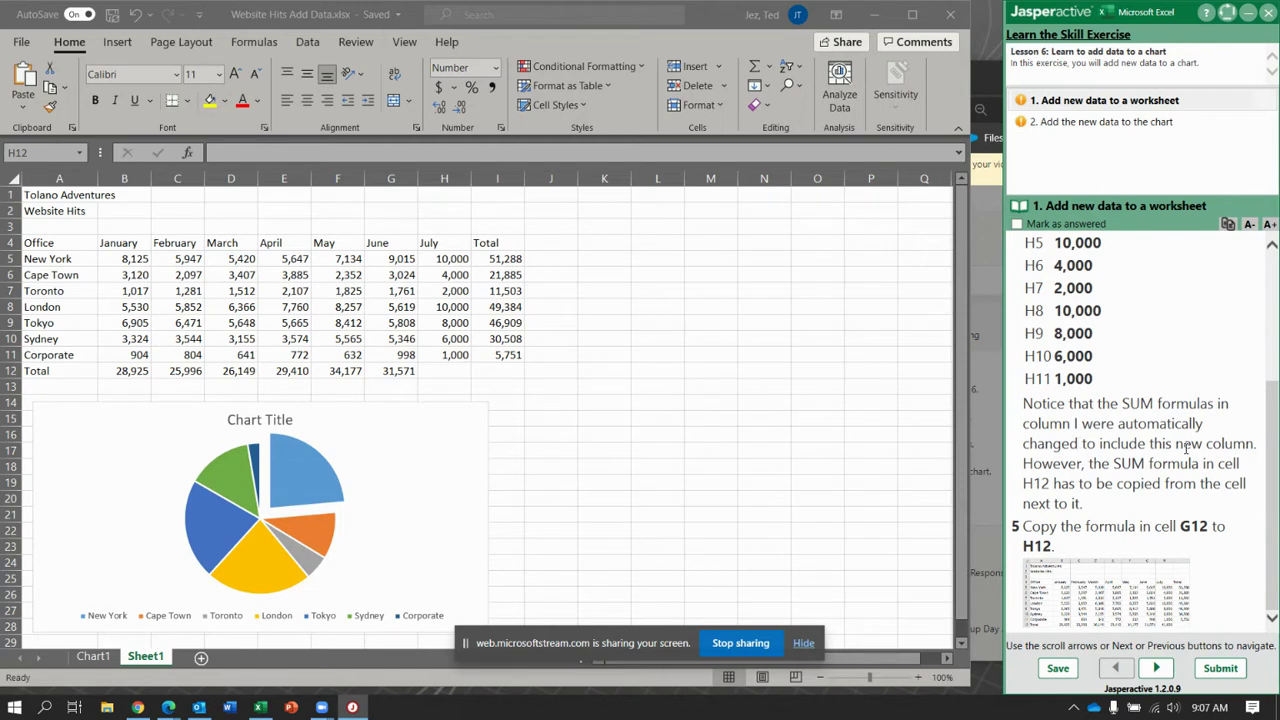
left_click(447, 369)
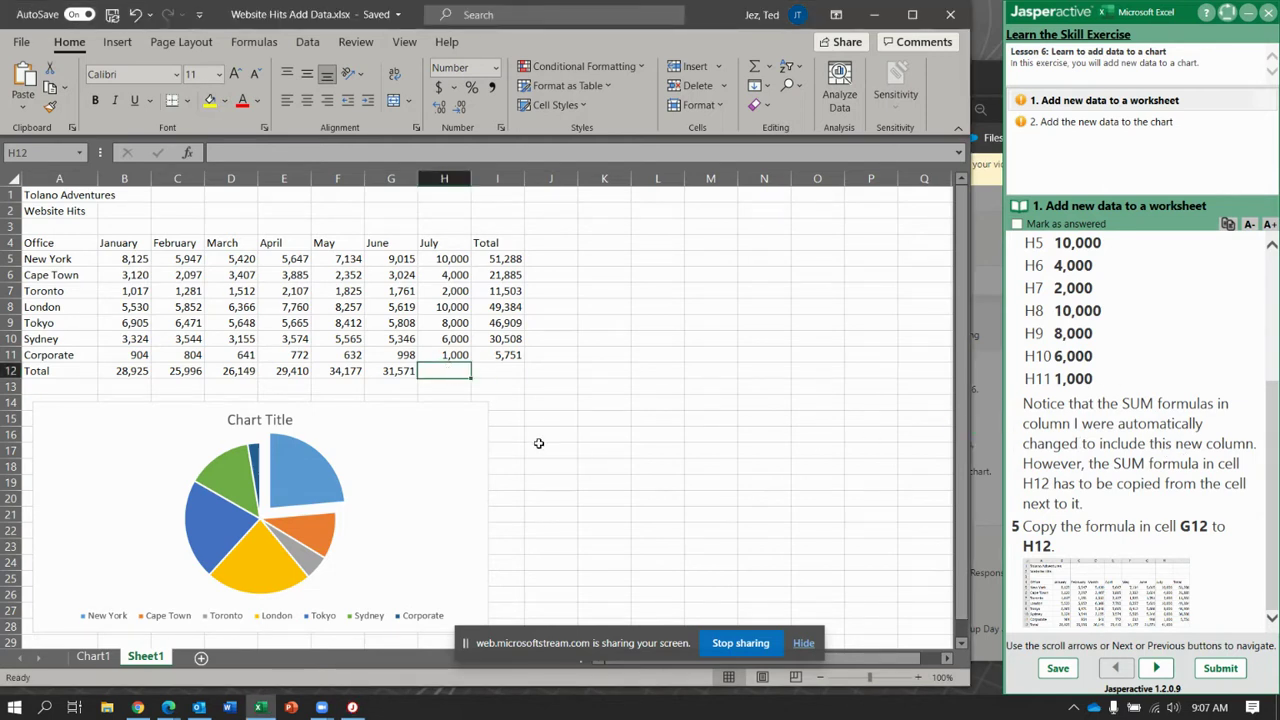
left_click(400, 371)
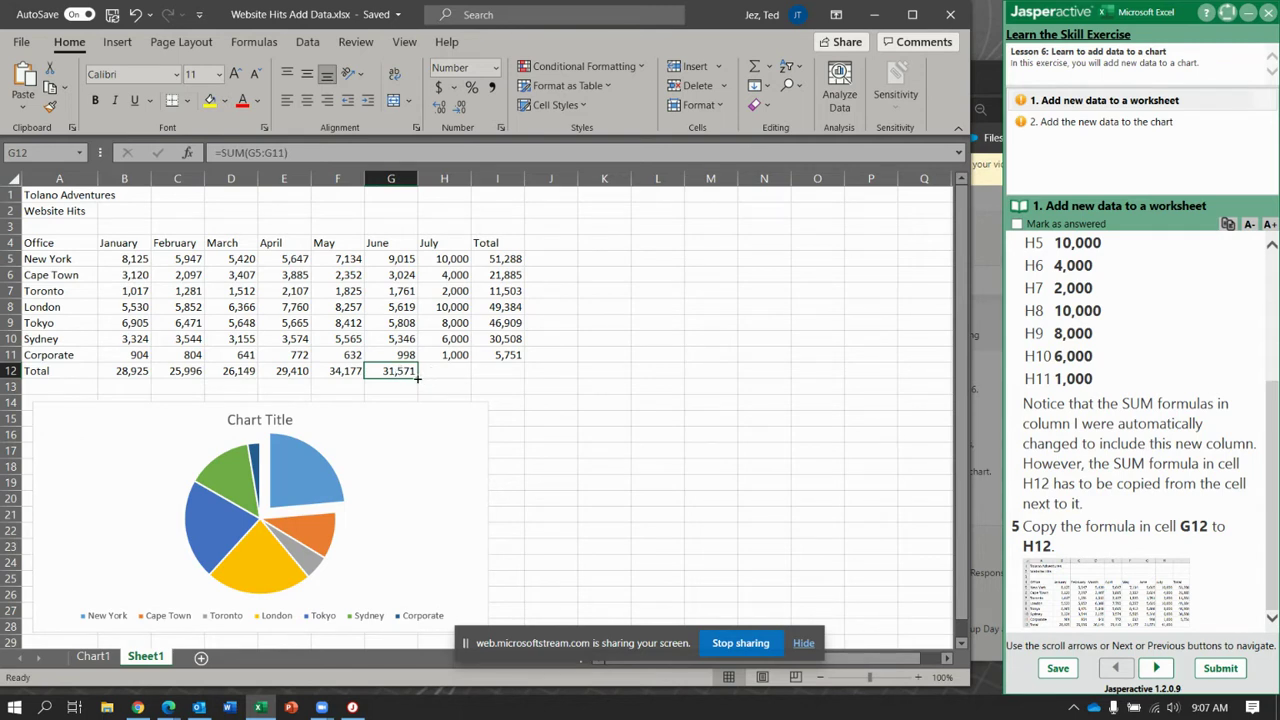
left_click_drag(418, 378, 460, 386)
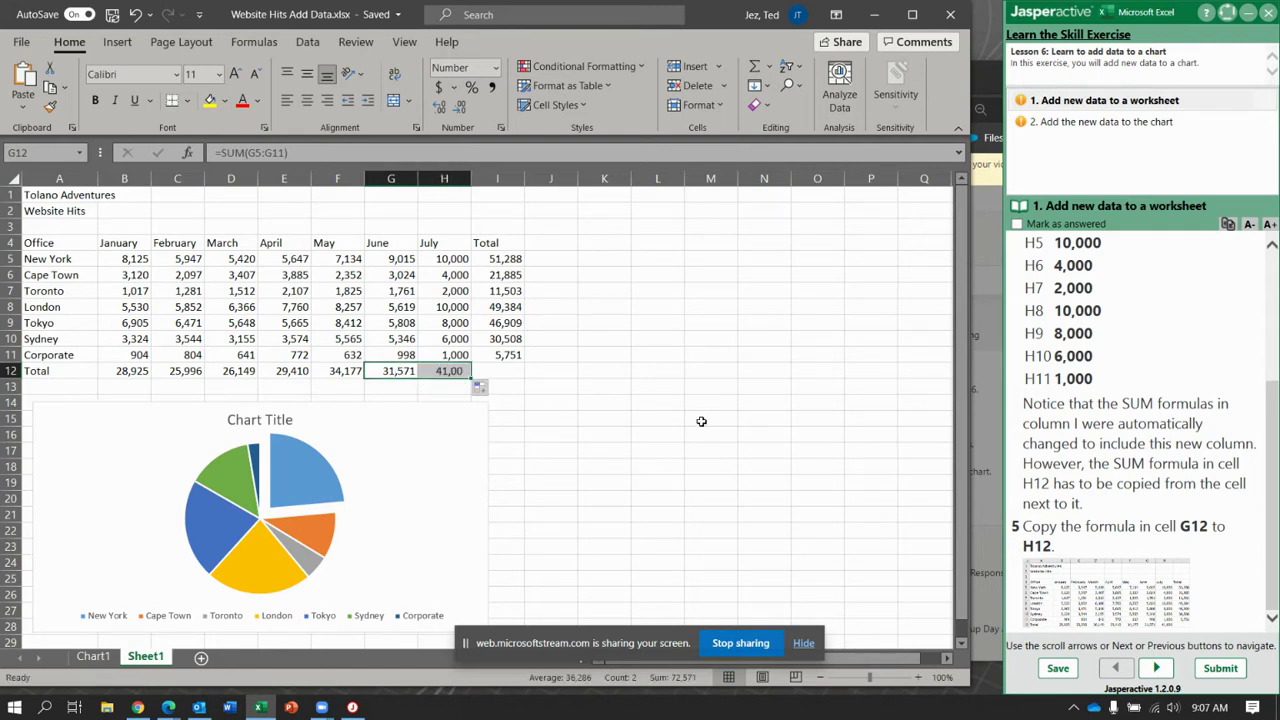
left_click(1271, 540)
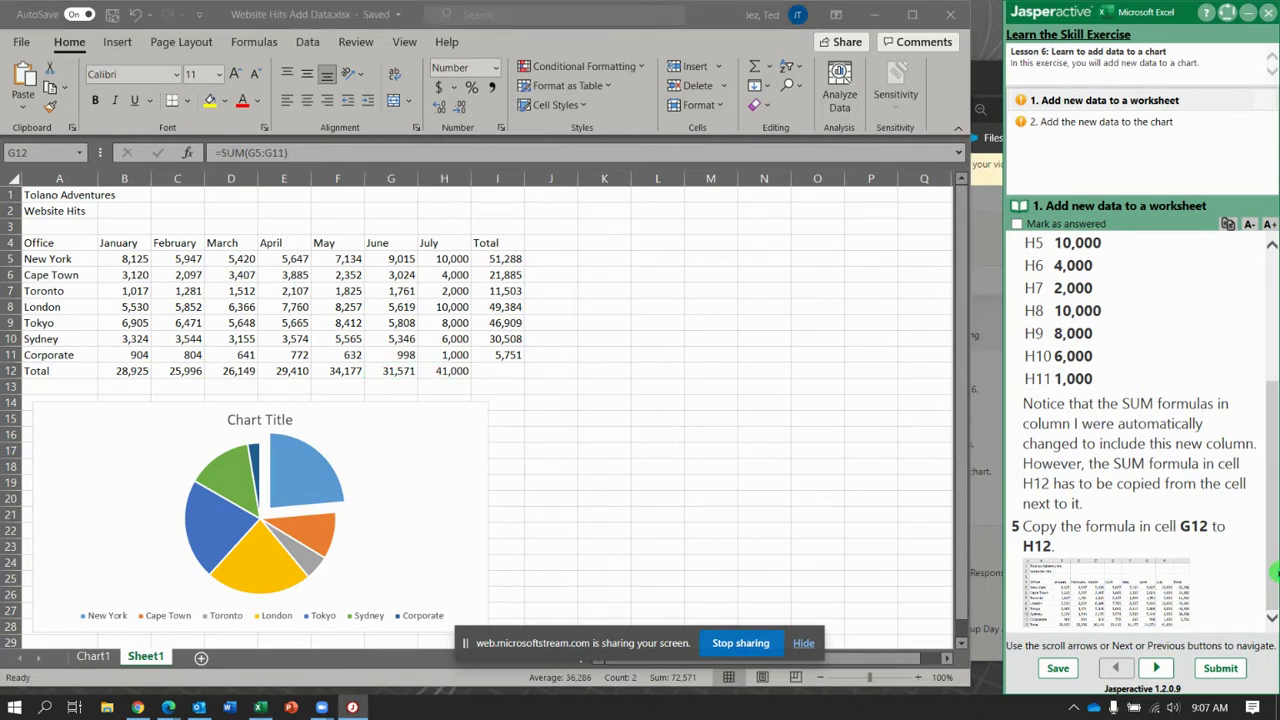
left_click(1164, 668)
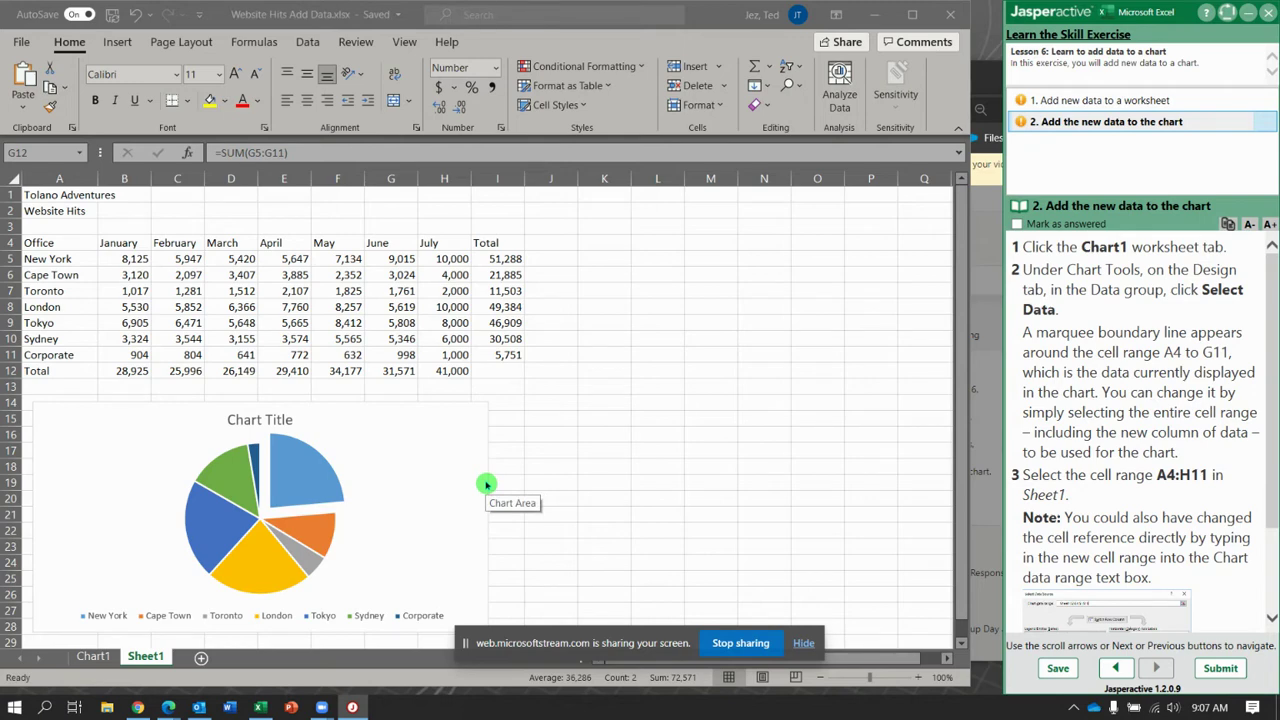
Step: Open Select Data for the Chart1 column chart, showing range =Sheet1!$A$4:$G$11
left_click(95, 659)
left_click(94, 657)
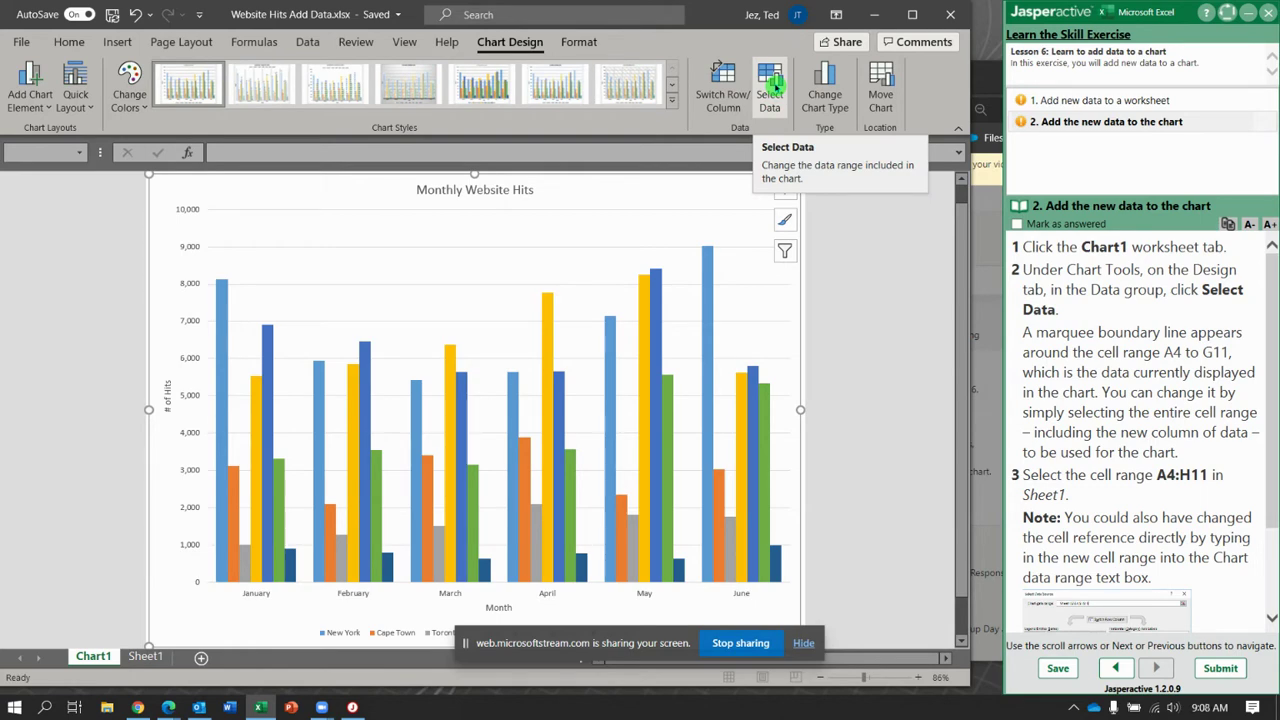
left_click(770, 85)
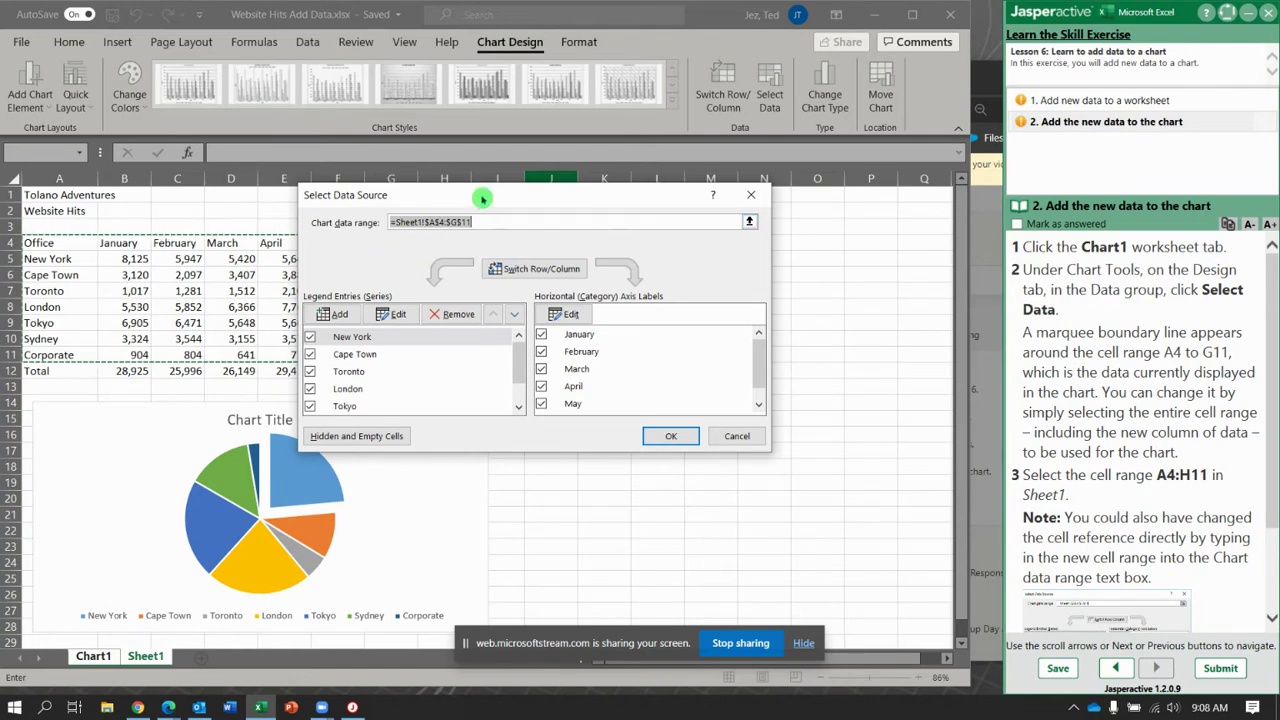
Step: Change the chart data range to A4:H11 on Sheet1 so July bars appear
left_click_drag(482, 199, 716, 224)
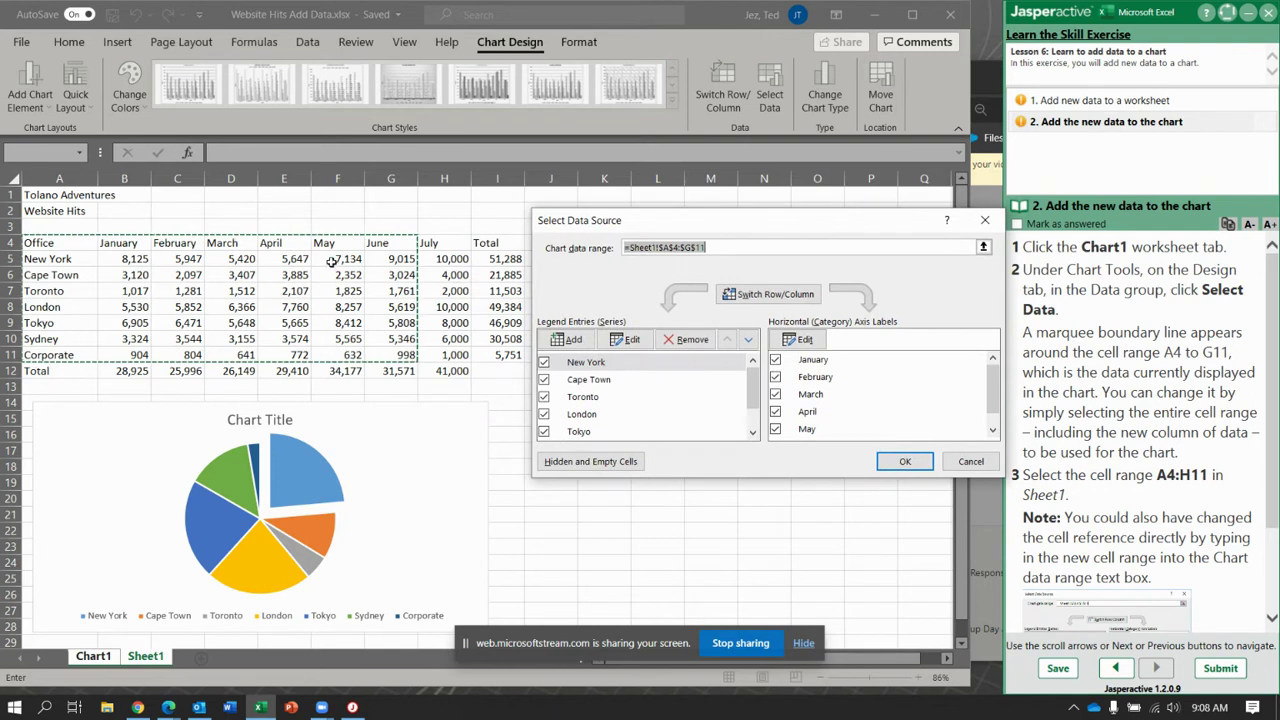
left_click_drag(30, 243, 479, 361)
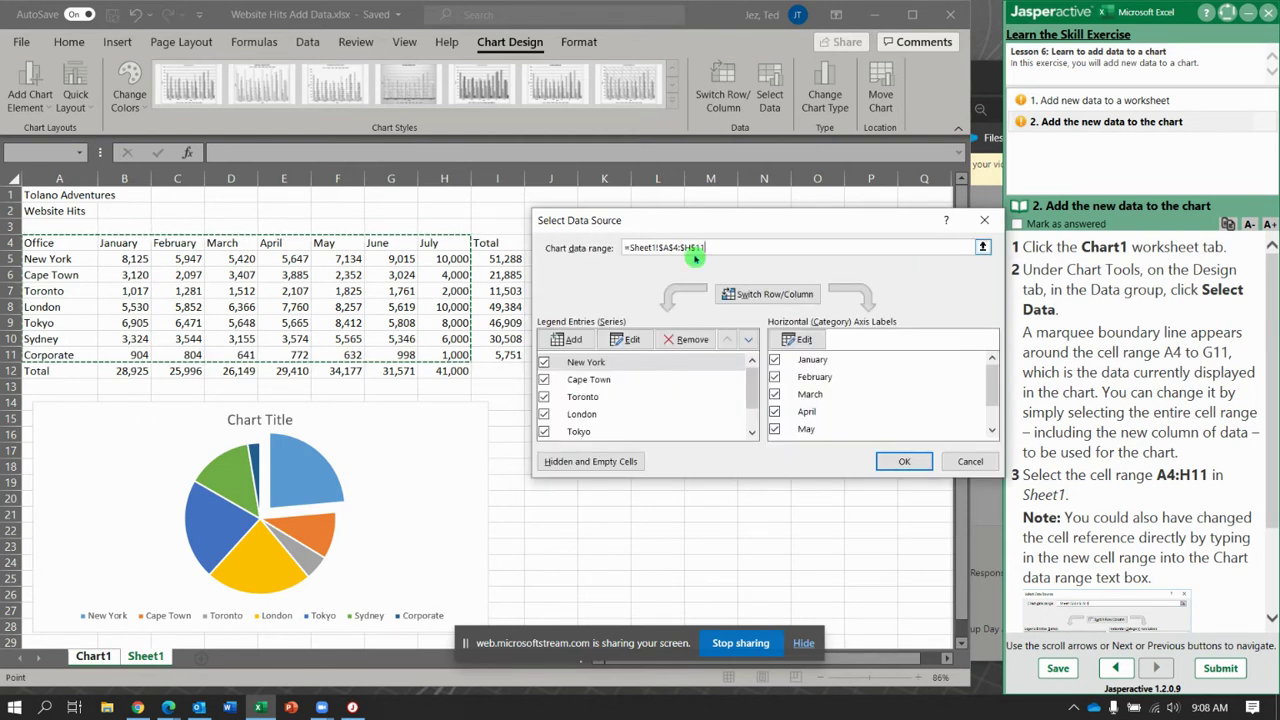
left_click(903, 462)
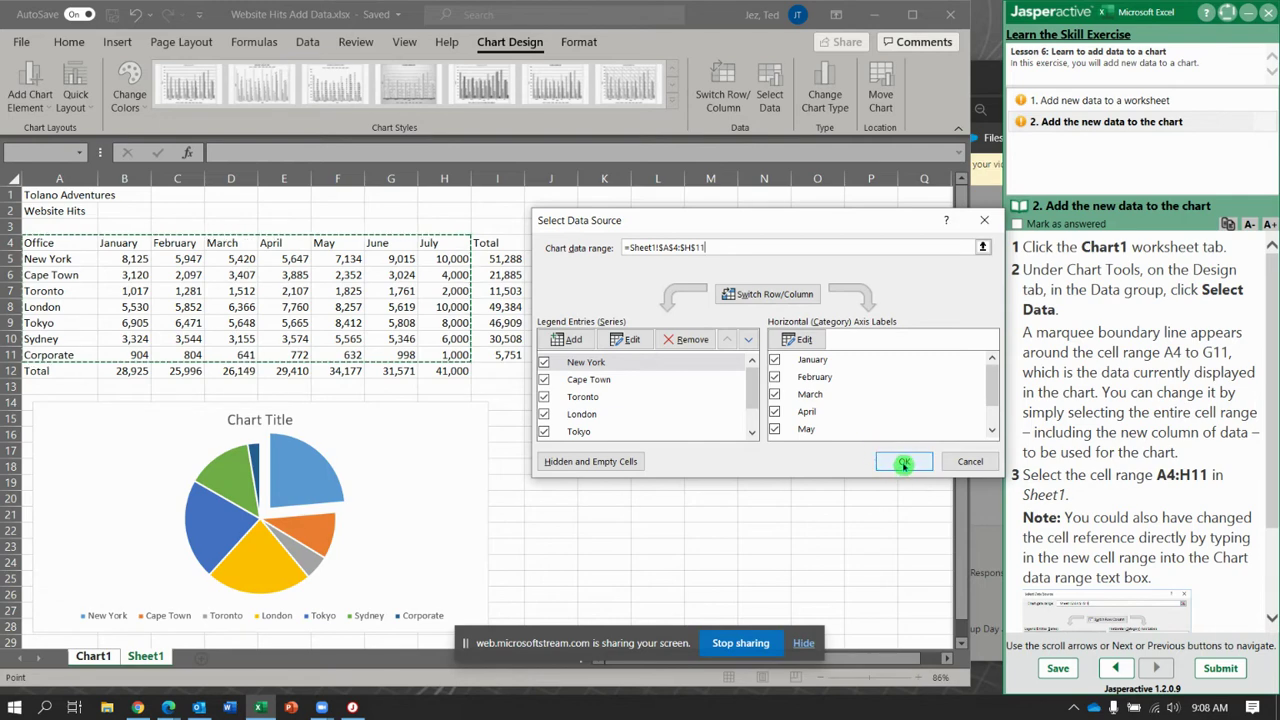
scroll(1275, 520, "down", 1)
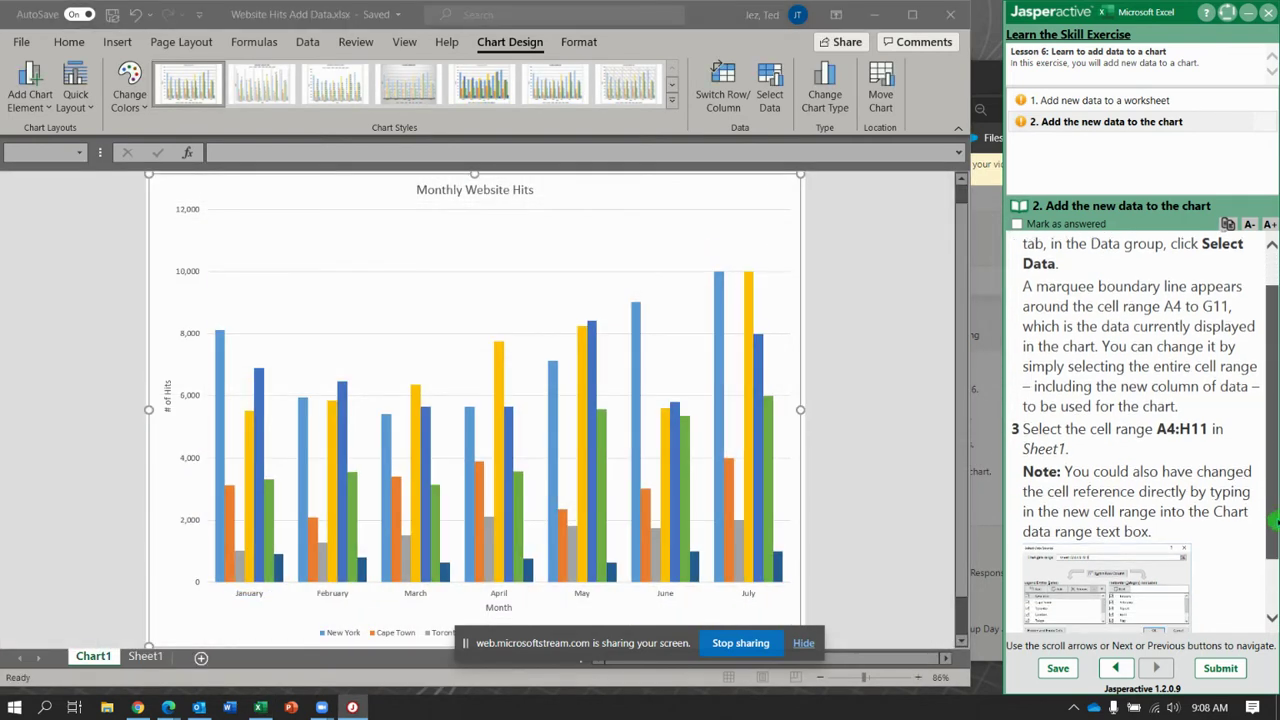
scroll(1275, 520, "down", 1)
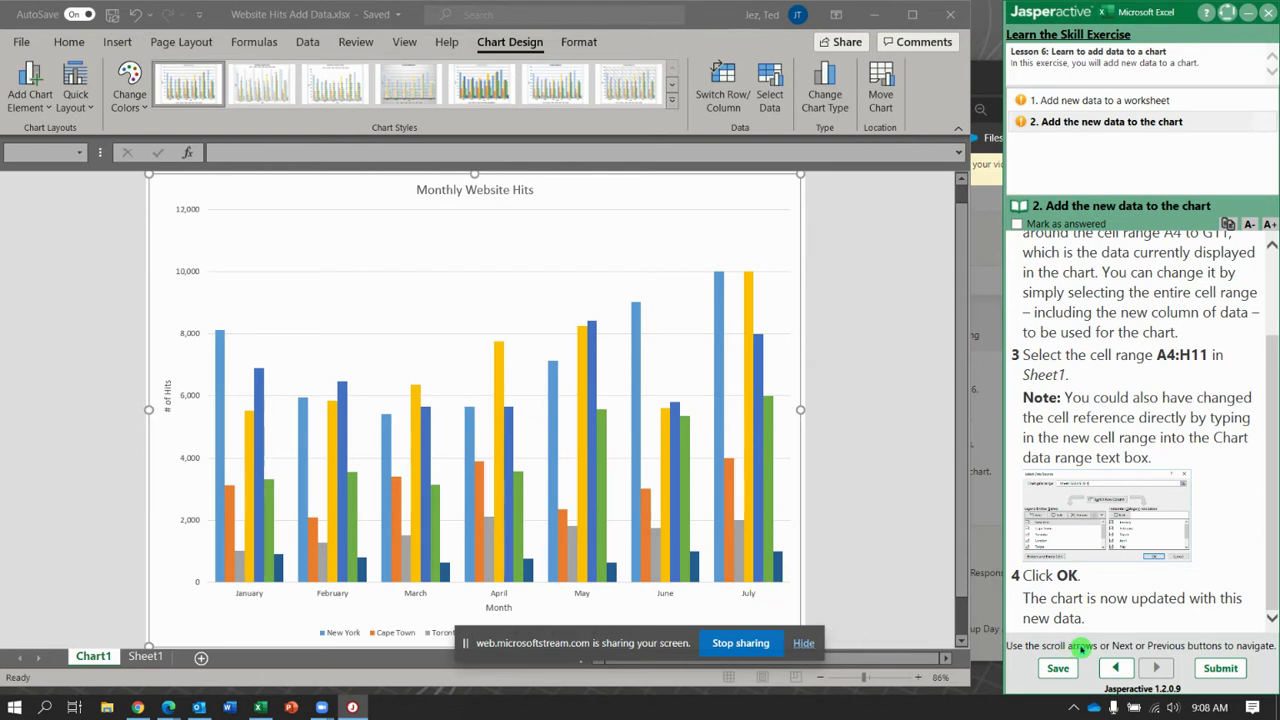
Step: Submit the exercise results, scoring 100%, and return to Jasperactive
left_click(1230, 672)
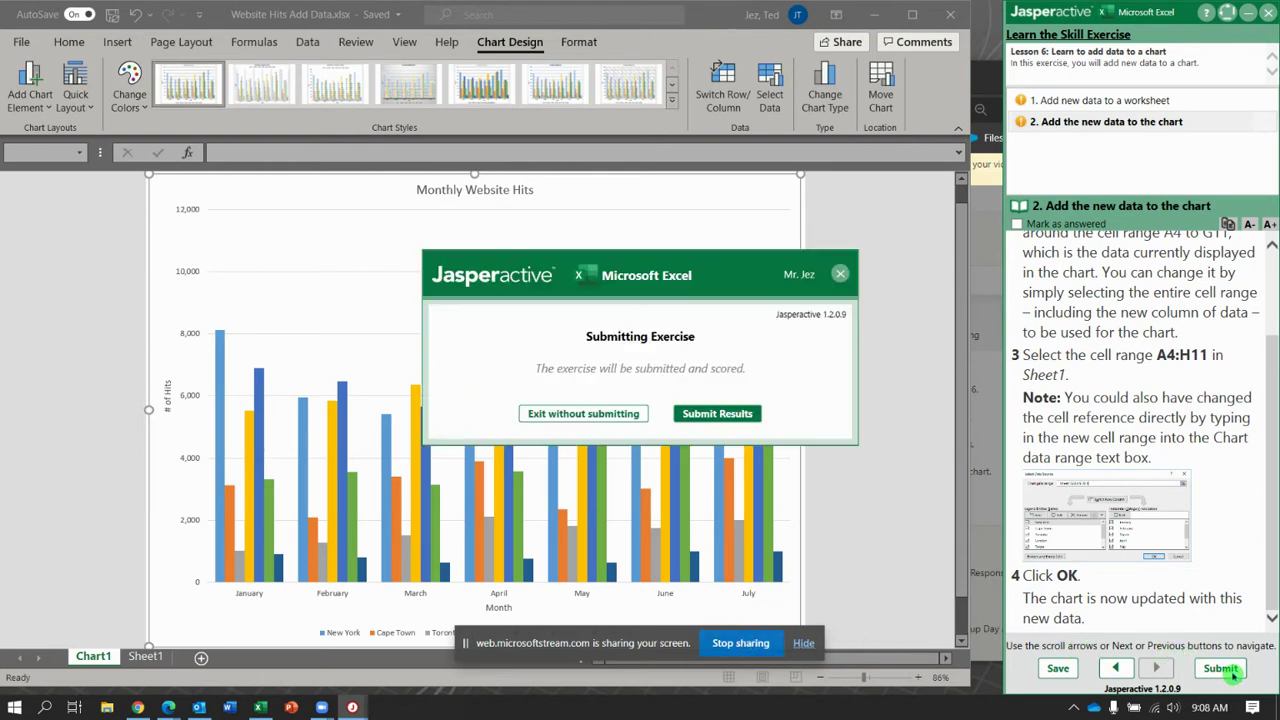
left_click(728, 416)
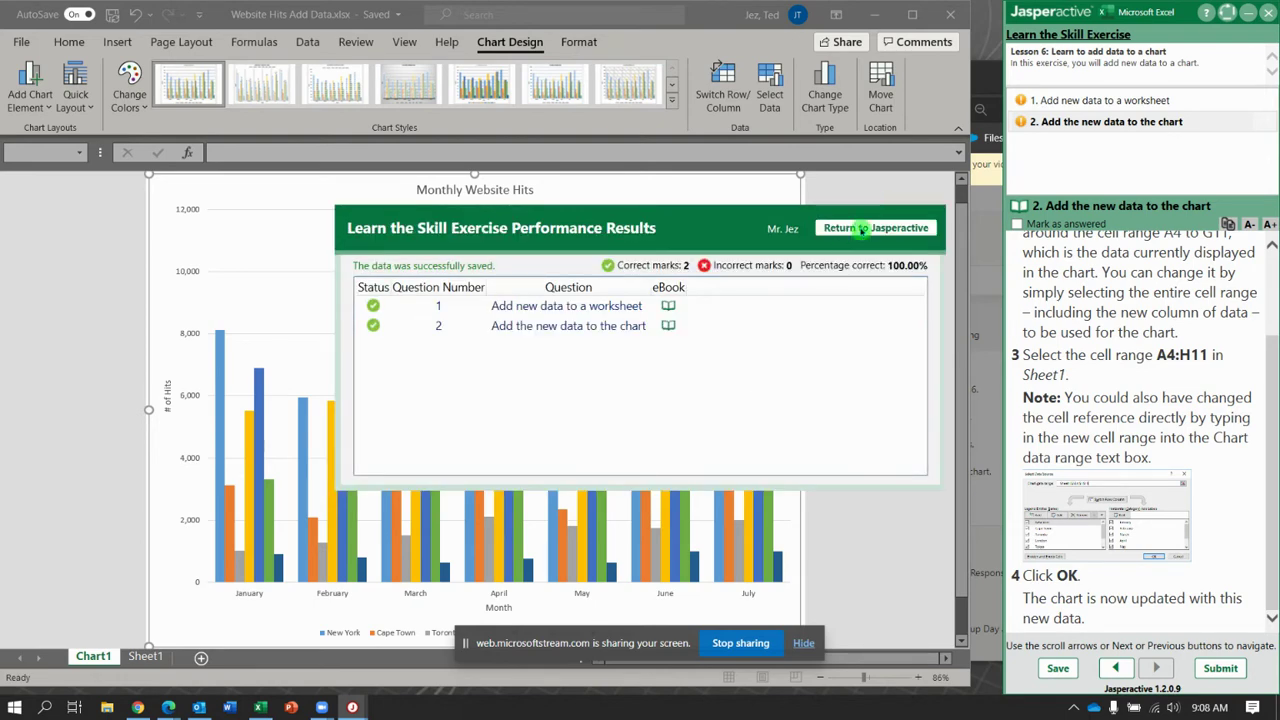
left_click(862, 228)
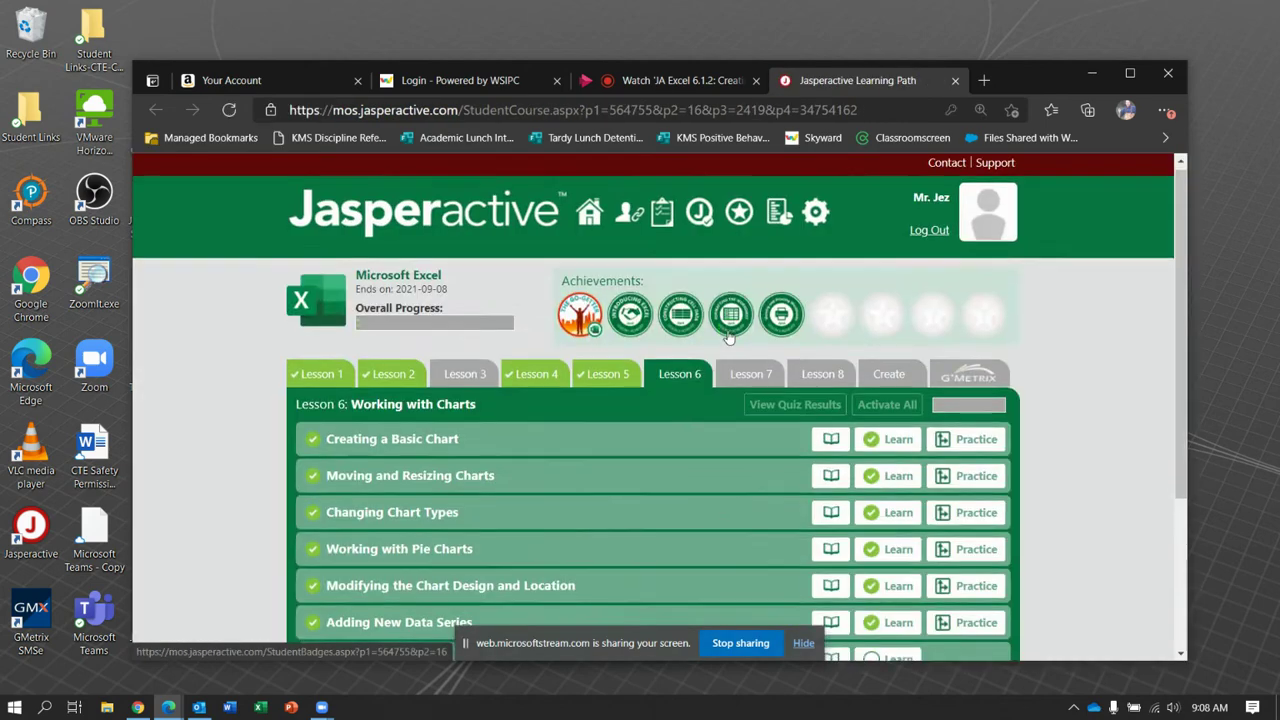
Step: Launch the Using Sparklines exercise from the Lesson 6 list
scroll(729, 337, "down", 3)
left_click(723, 331)
scroll(722, 490, "up", 1)
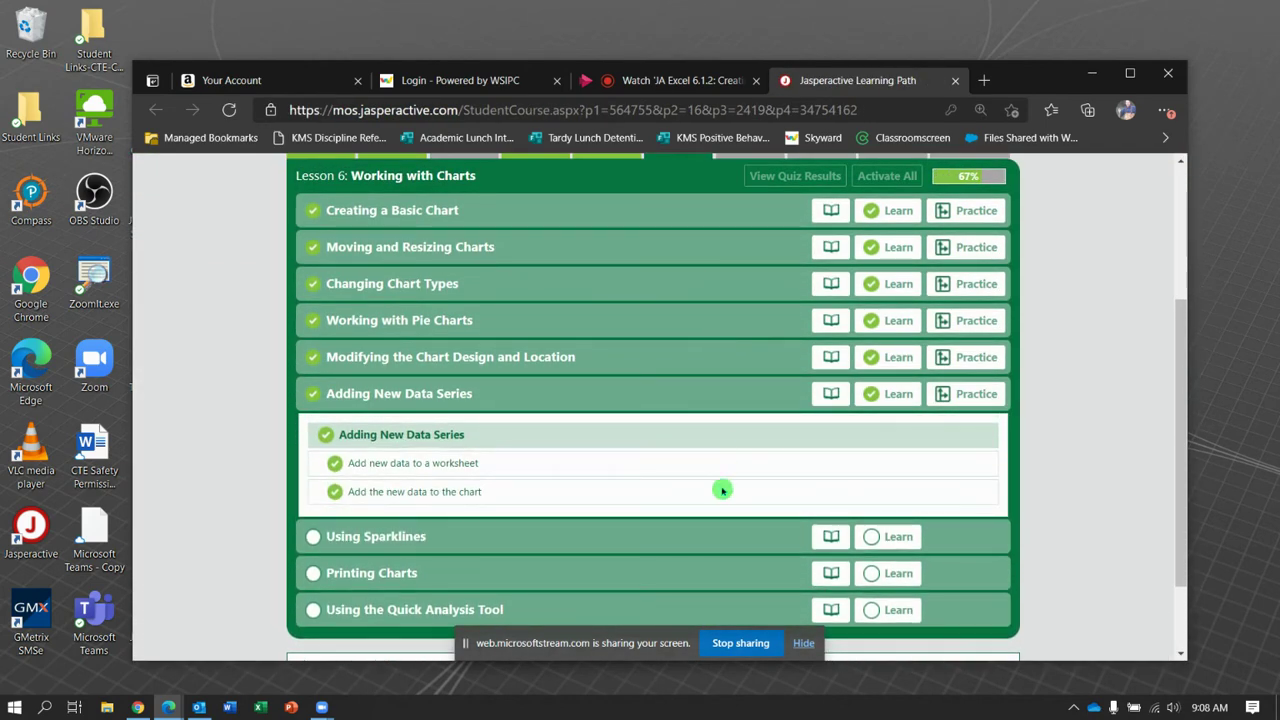
left_click(883, 540)
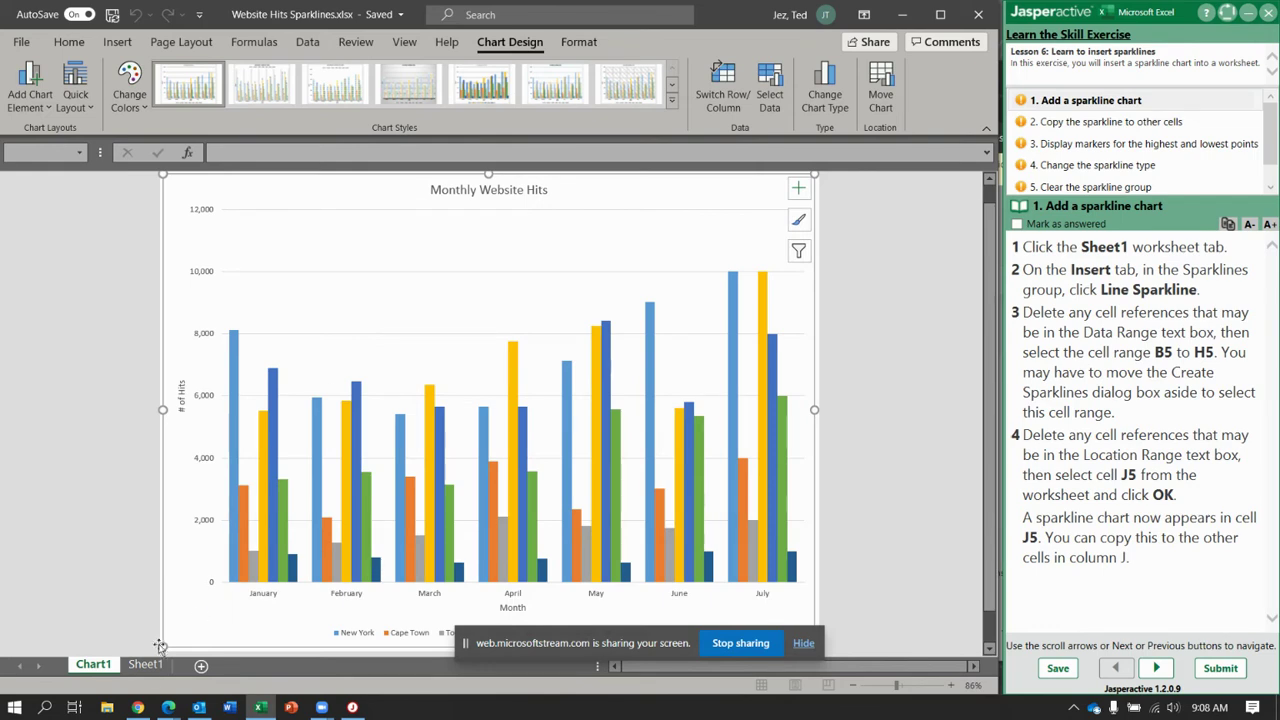
Step: On Sheet1, start a Line sparkline from the Insert tab's Sparklines group
left_click(145, 664)
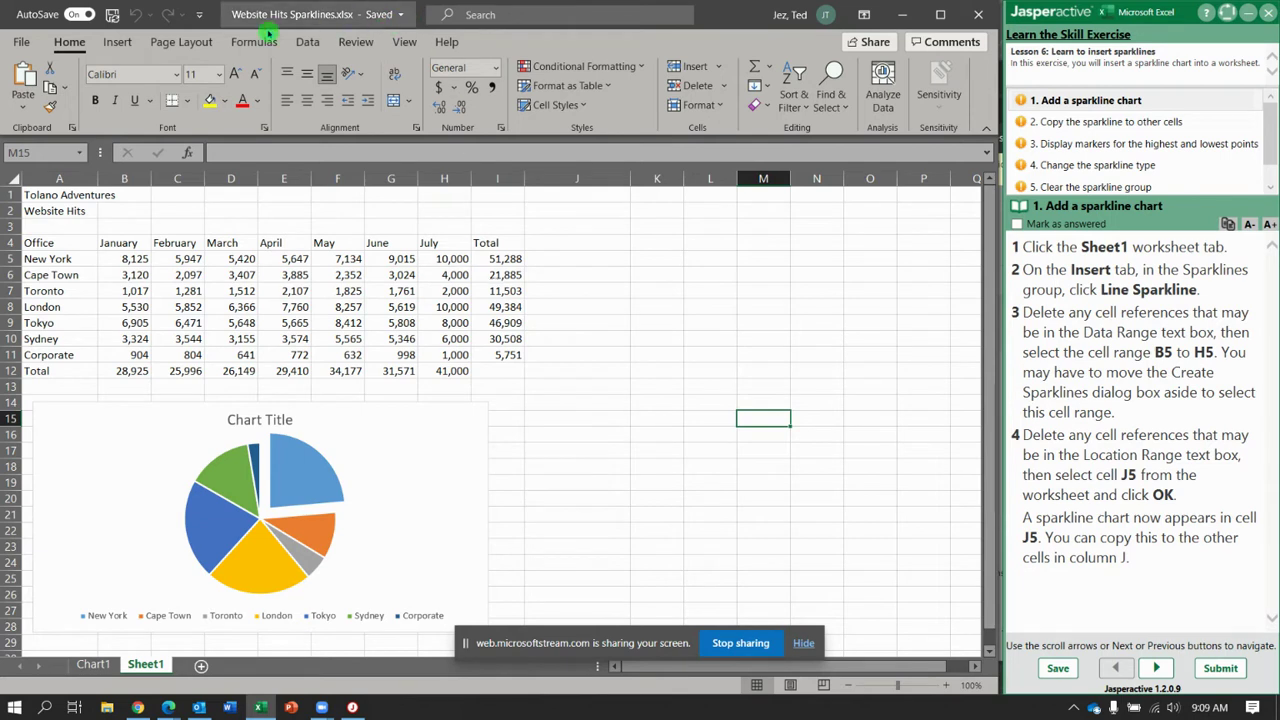
left_click(117, 42)
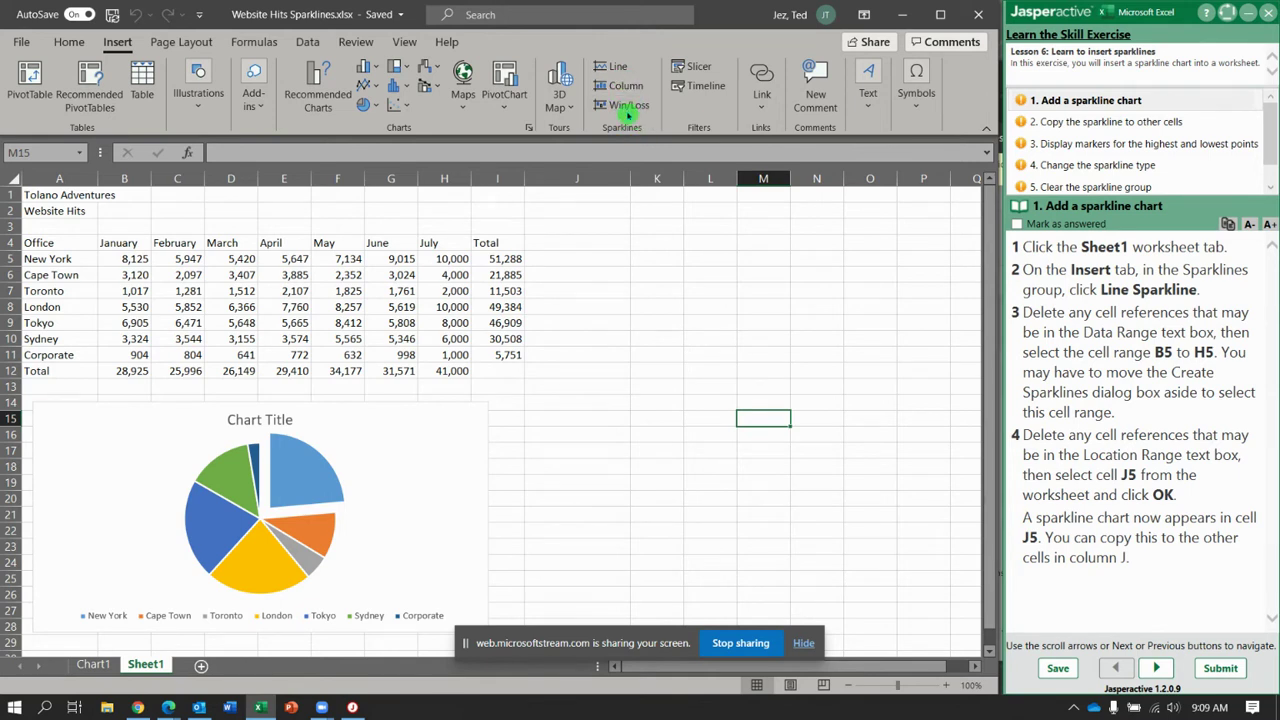
left_click(620, 70)
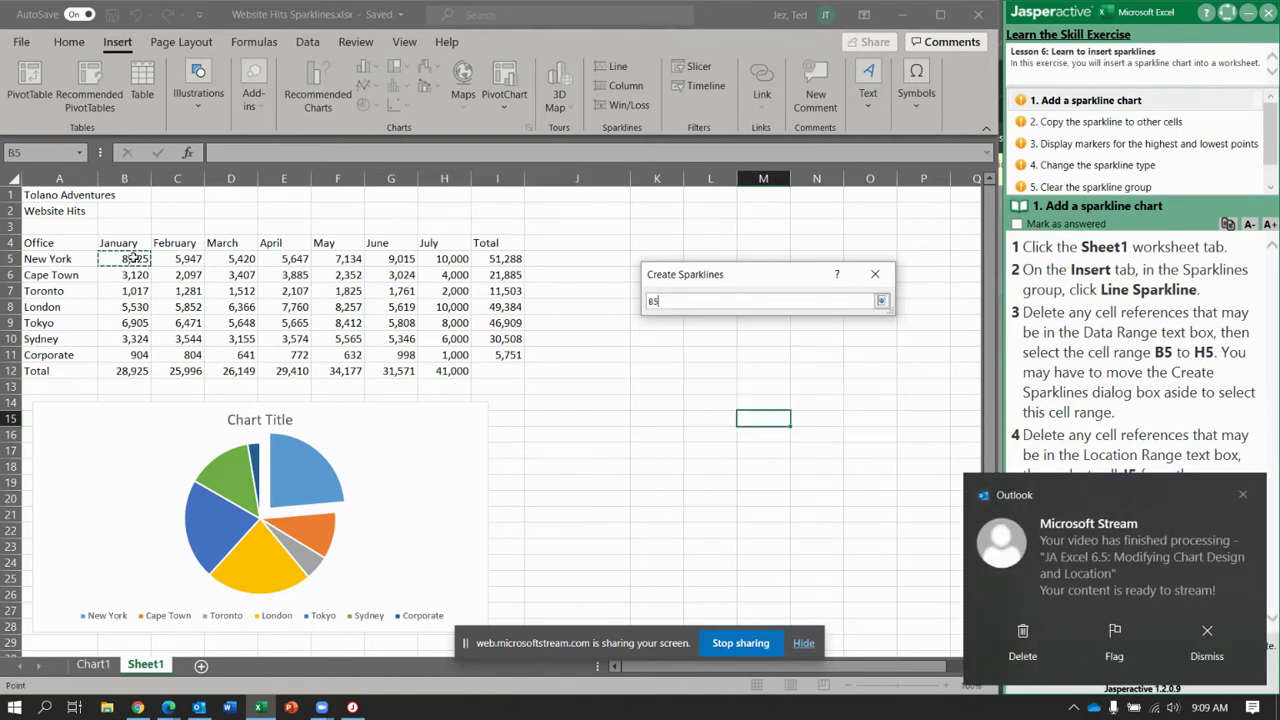
Step: Set the sparkline Data Range to B5:H5 and Location Range to cell J5
left_click_drag(284, 250, 441, 257)
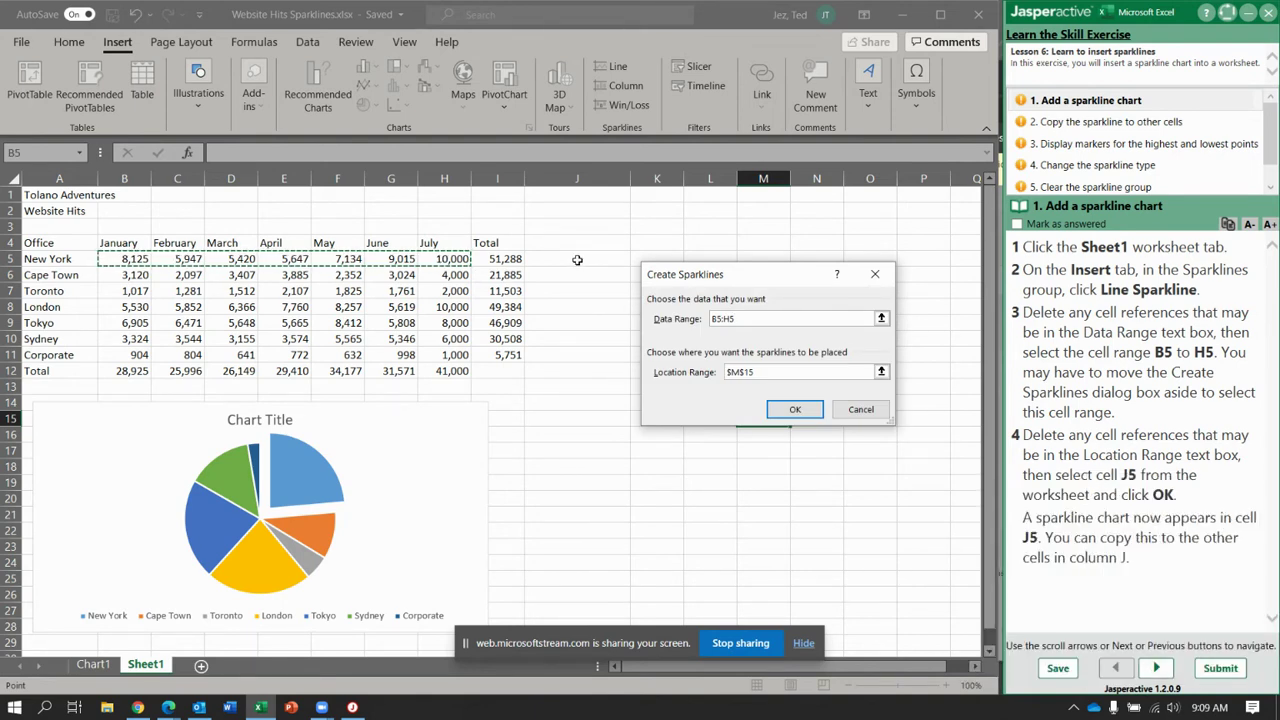
left_click(577, 260)
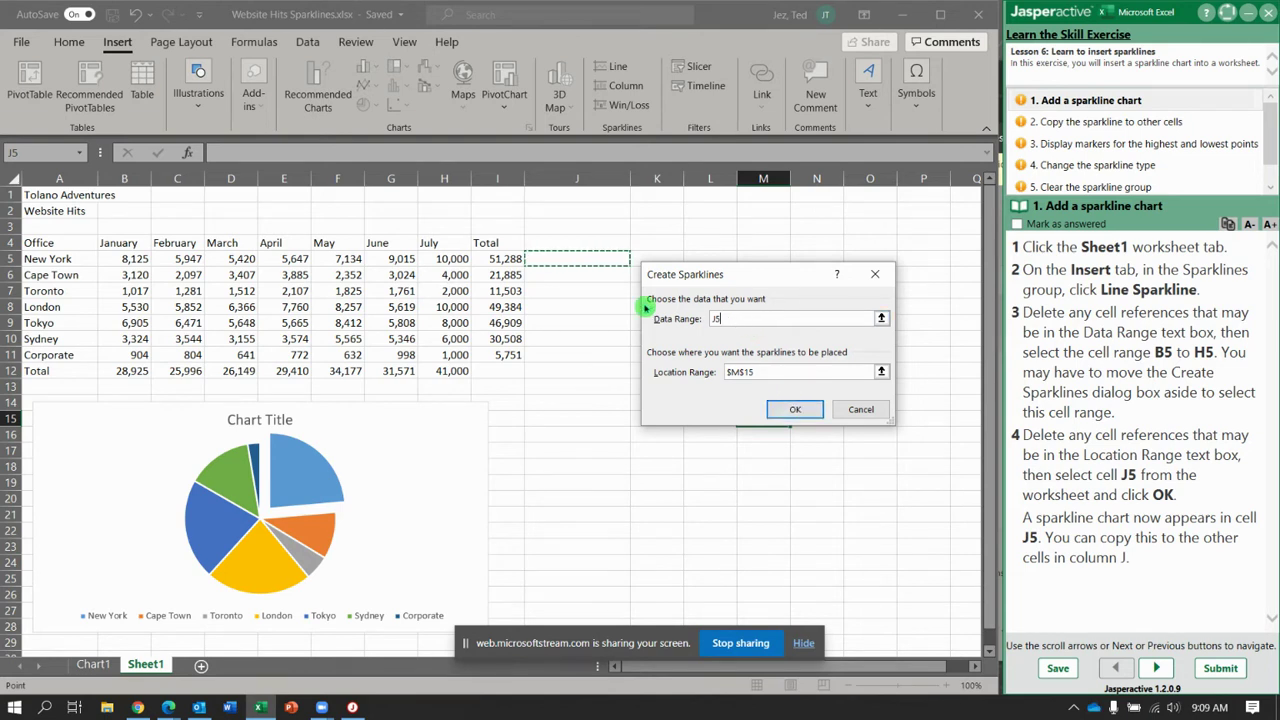
left_click_drag(722, 318, 687, 314)
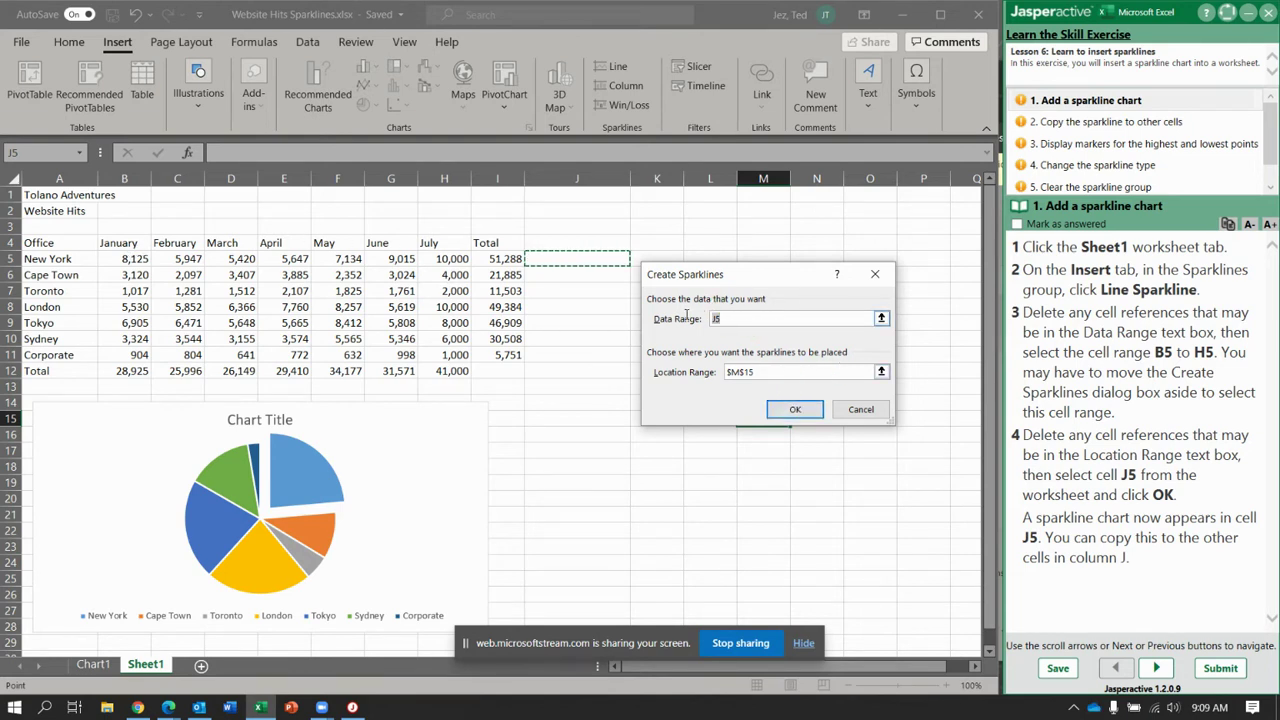
left_click_drag(126, 258, 433, 253)
left_click_drag(774, 373, 726, 372)
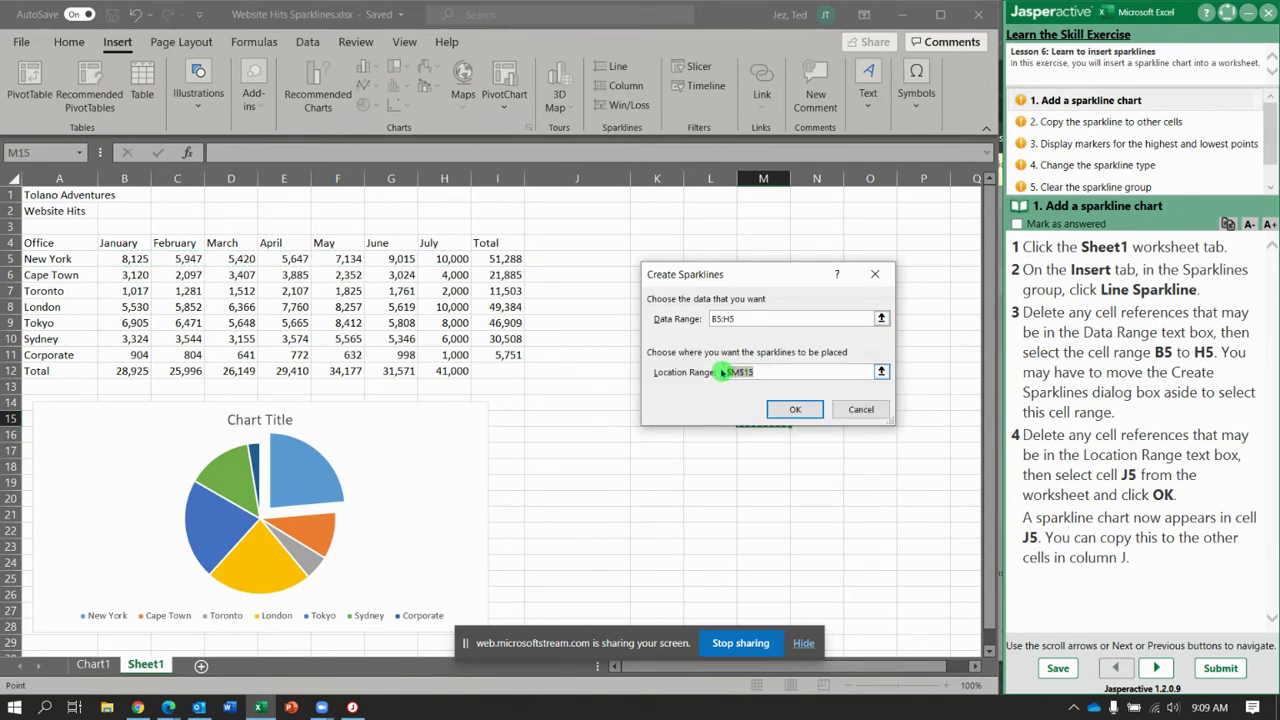
left_click(575, 260)
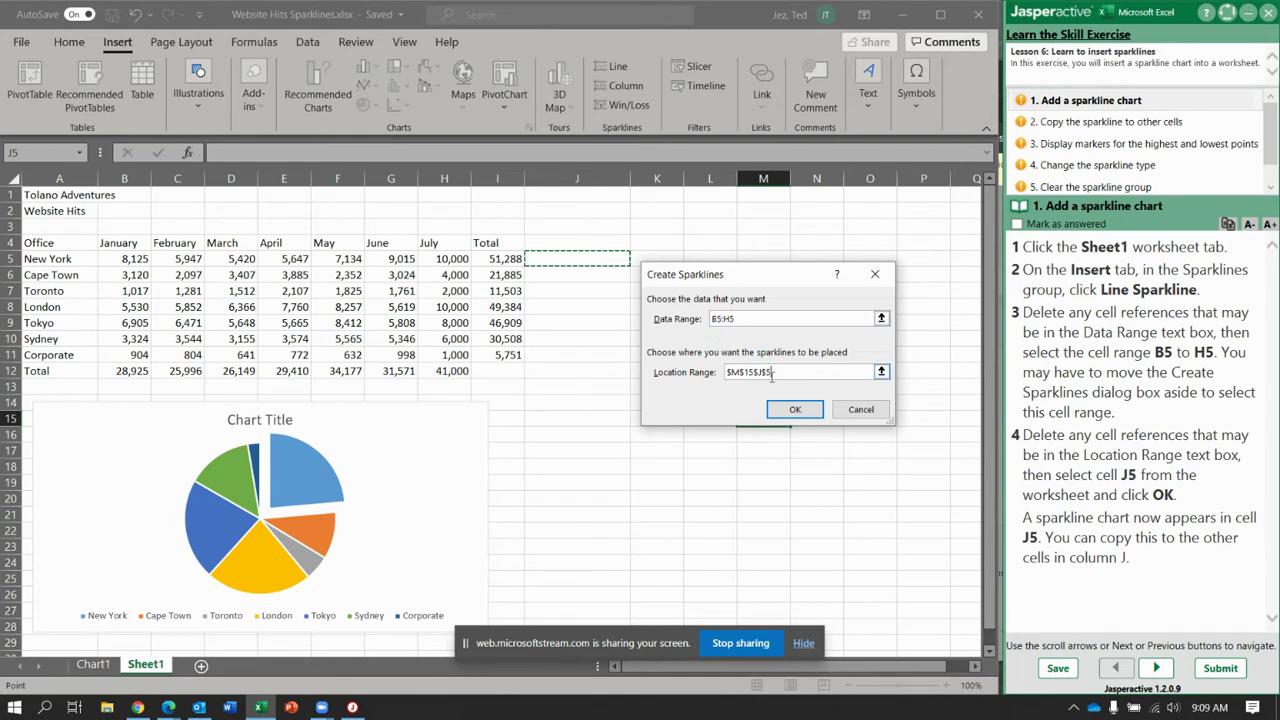
Step: Dismiss the invalid-reference error, correct the location to $J$5, and create the sparkline
left_click(799, 412)
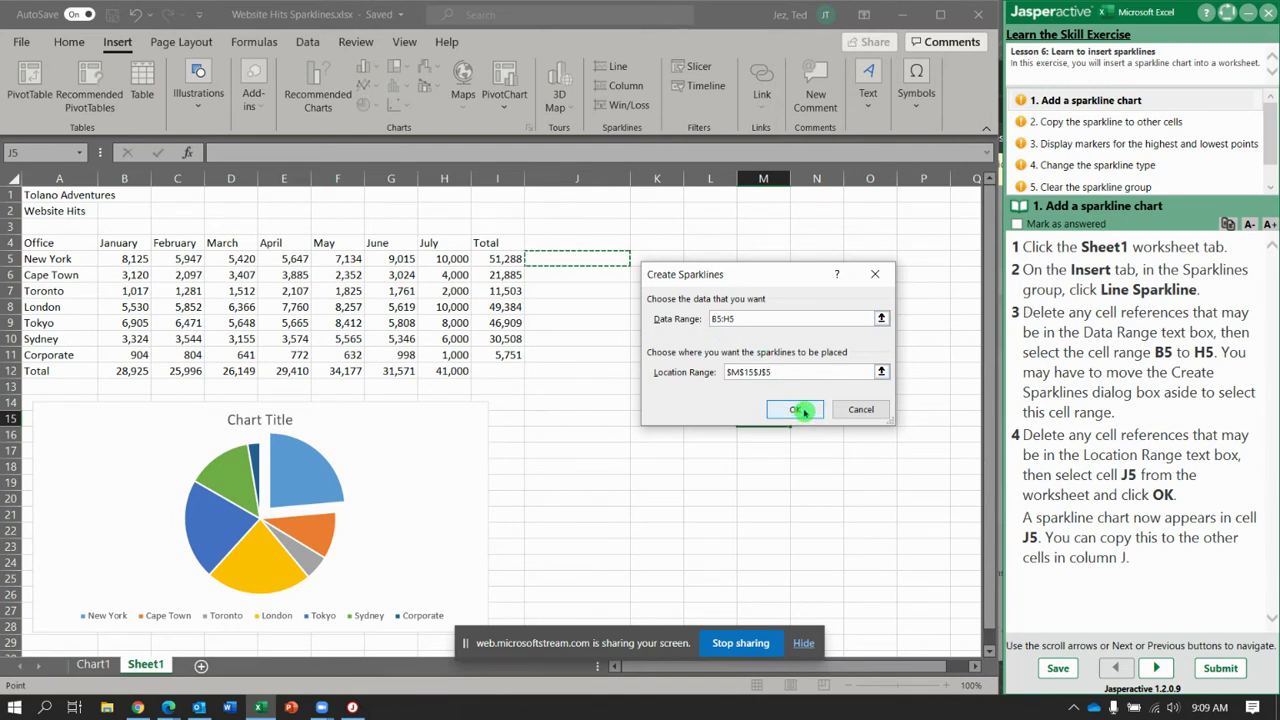
left_click(655, 398)
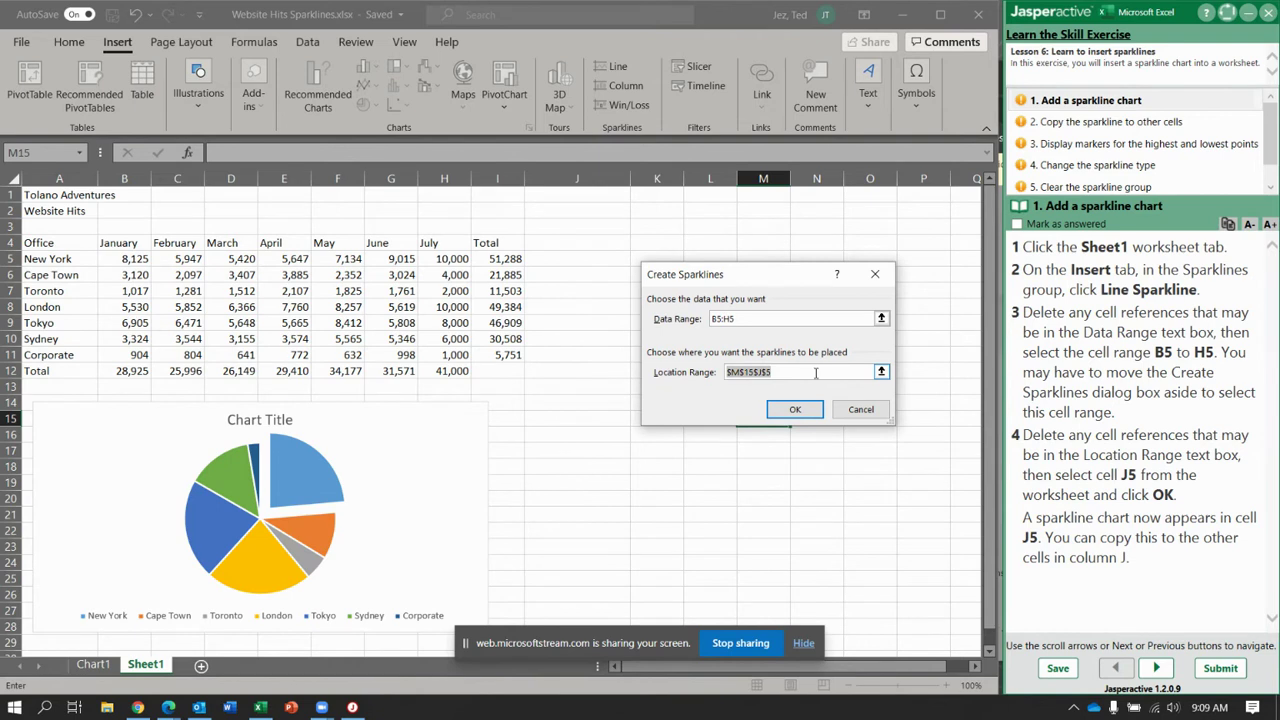
left_click(582, 259)
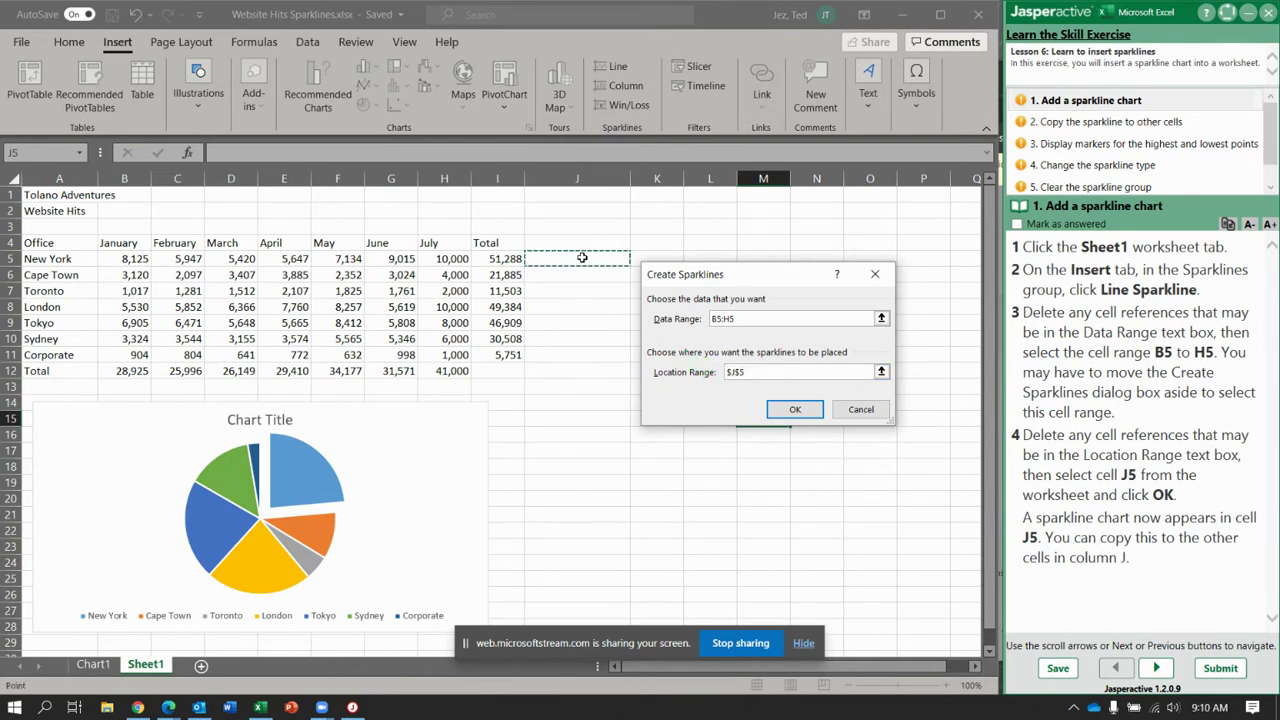
left_click(794, 409)
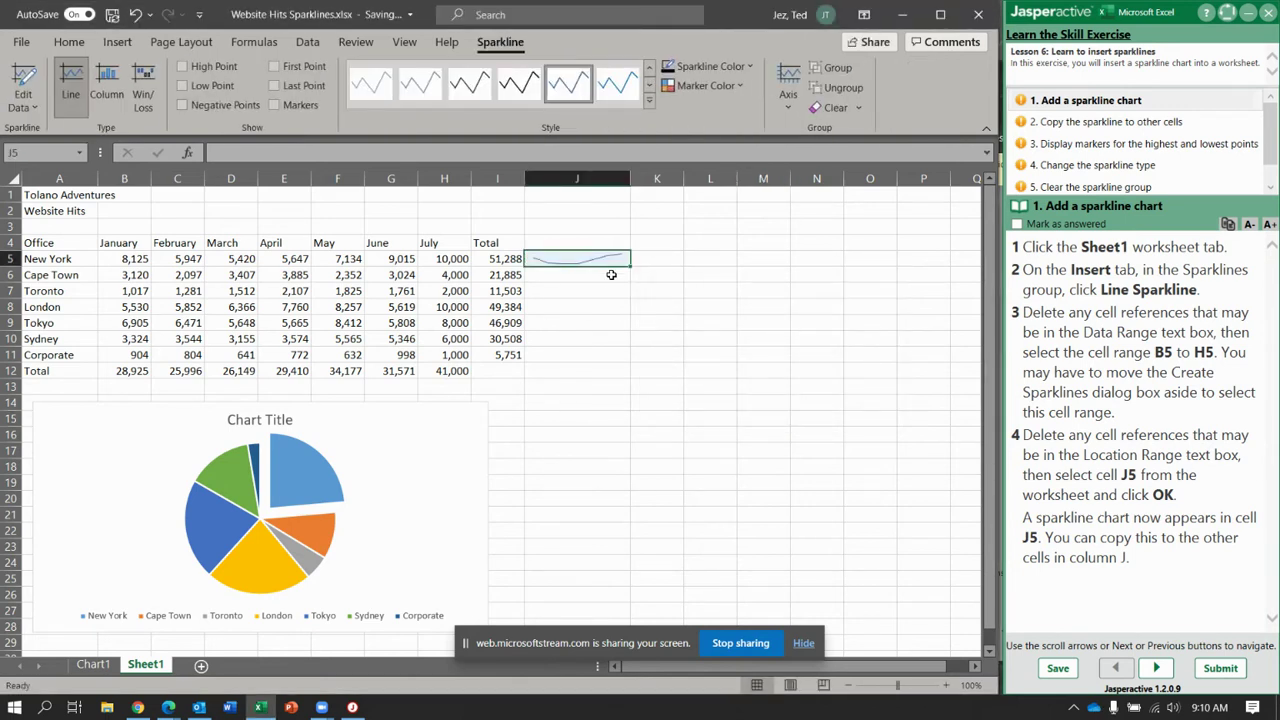
Step: Fill the J5 sparkline down to J11 and advance the tutorial to the markers task
left_click_drag(629, 265, 634, 356)
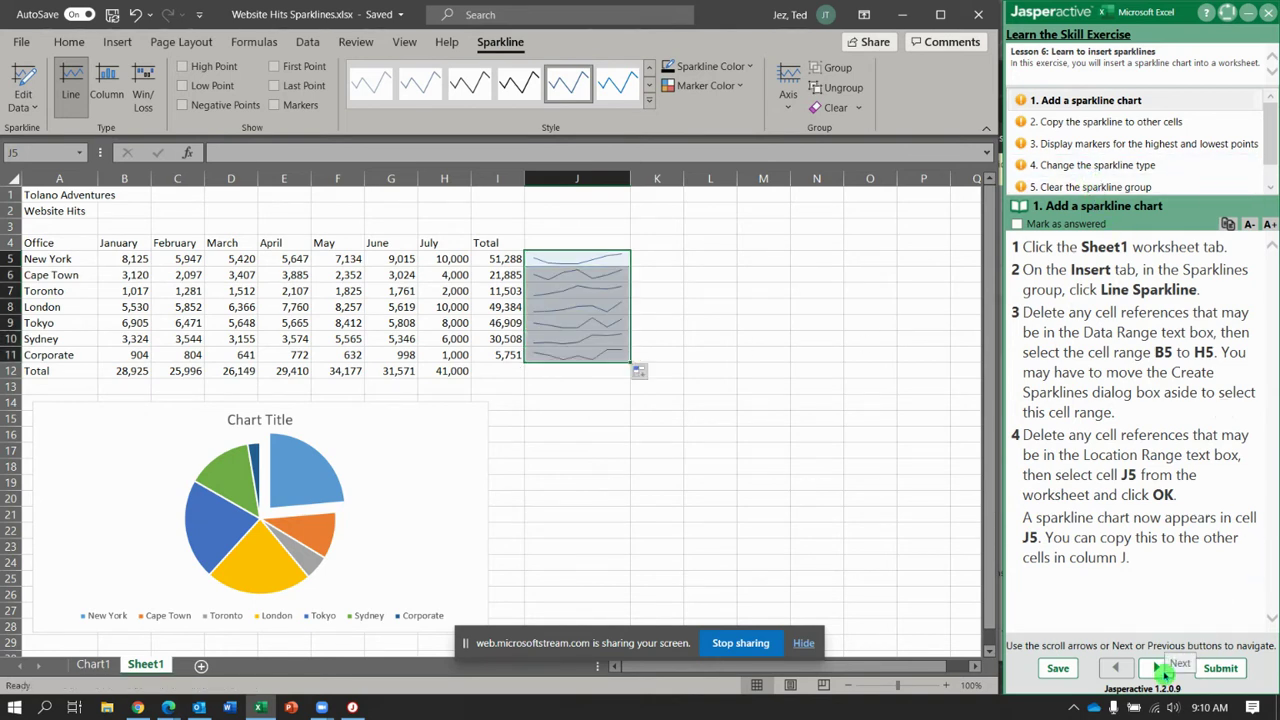
left_click(1161, 668)
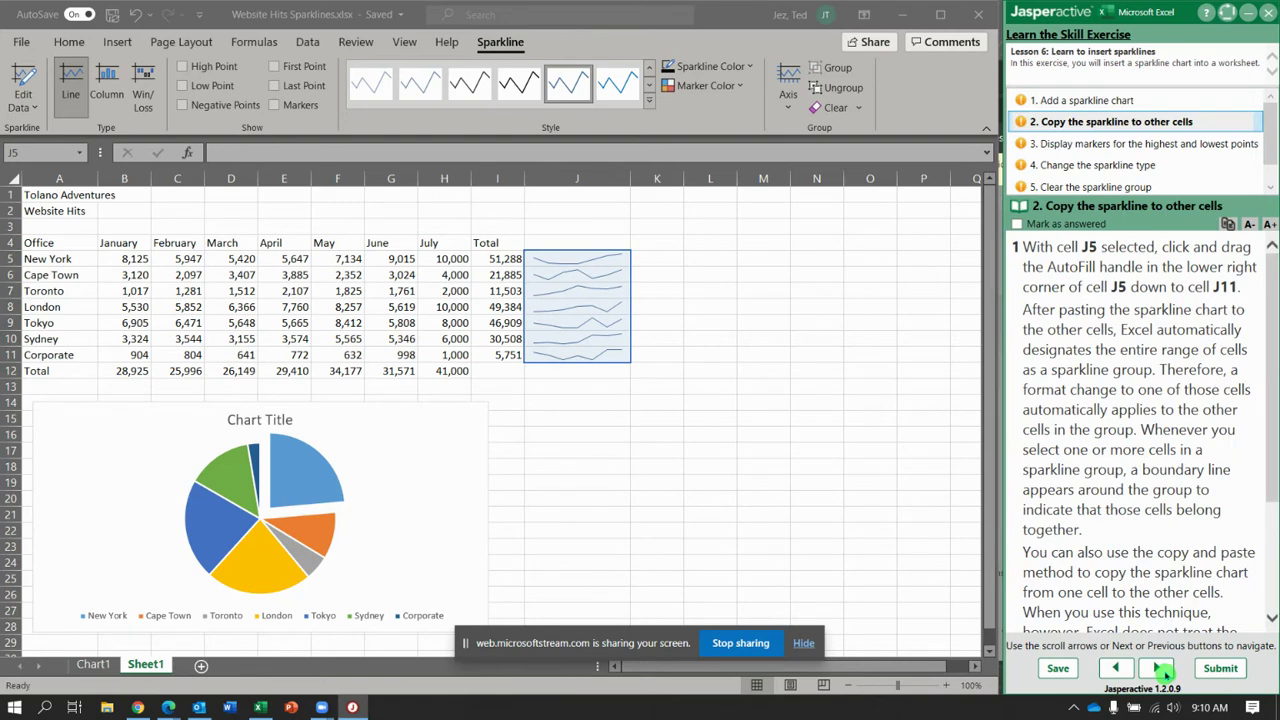
left_click(1161, 668)
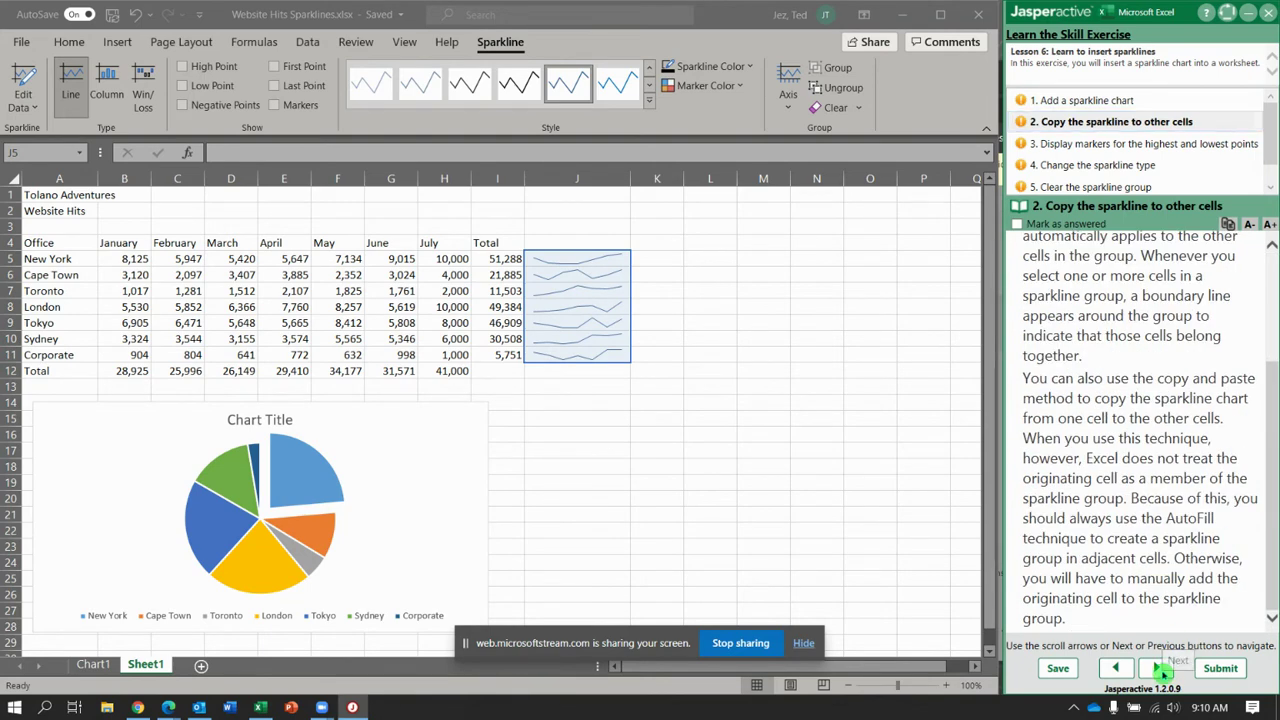
left_click(1161, 668)
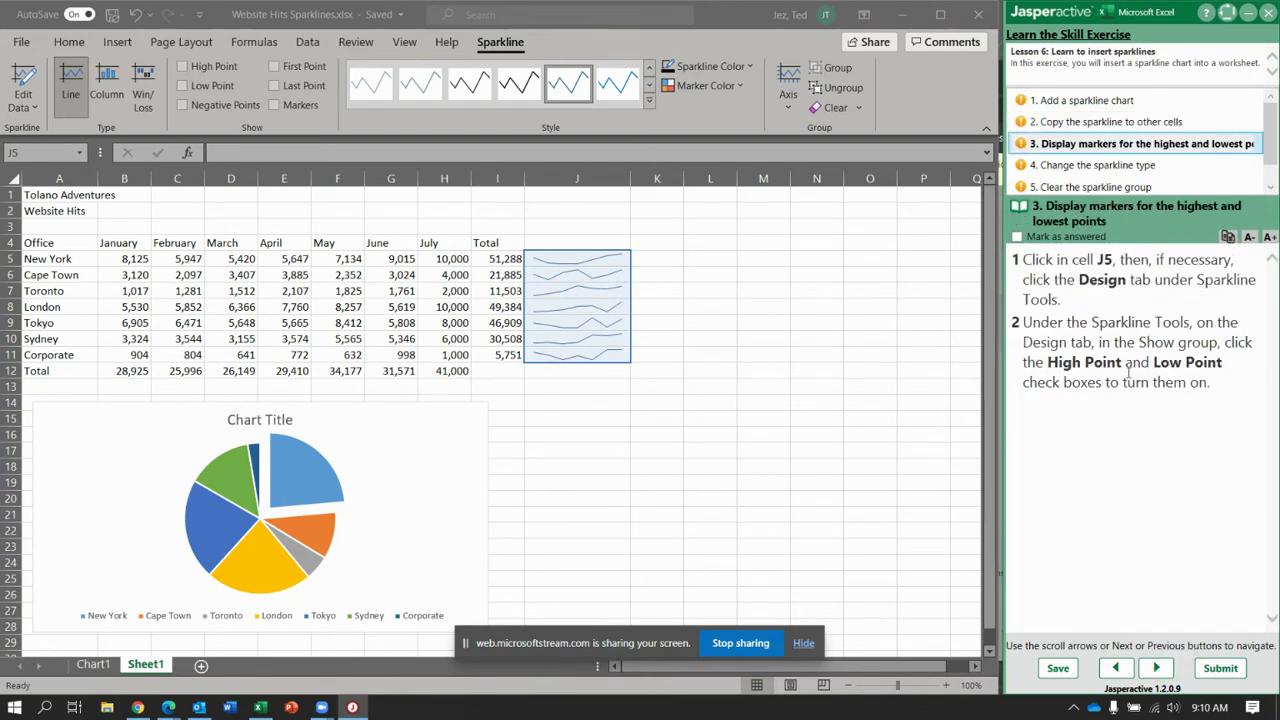
Step: Turn on High Point and Low Point markers for the J5:J11 sparkline group
left_click(598, 257)
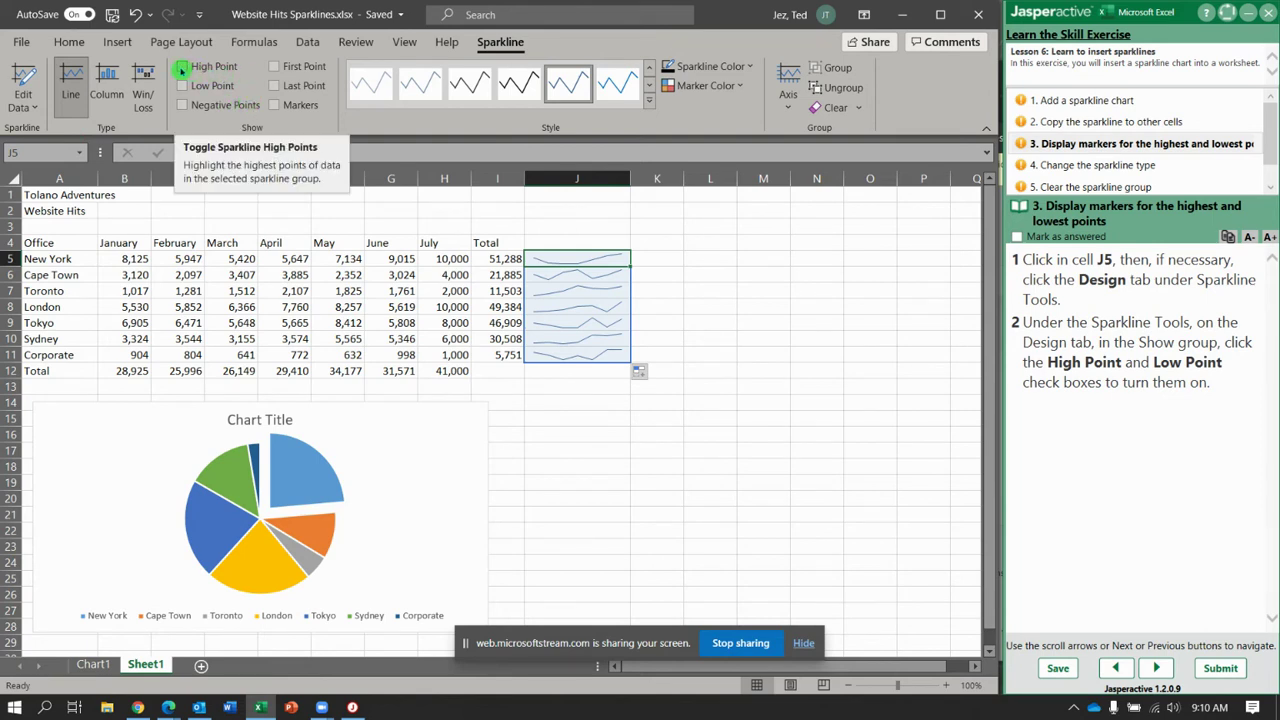
left_click(182, 66)
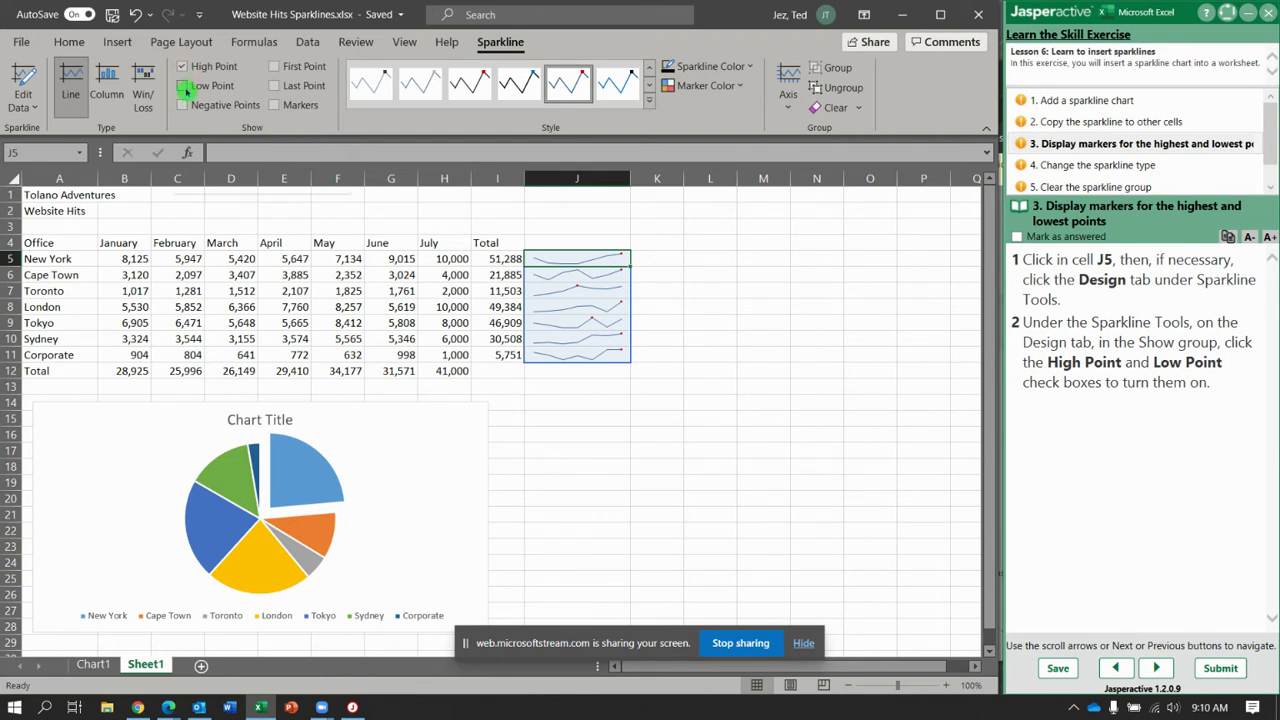
left_click(183, 86)
Step: Change the J5:J11 sparklines to Win/Loss, then to Column type, and move to step 5
left_click(1158, 668)
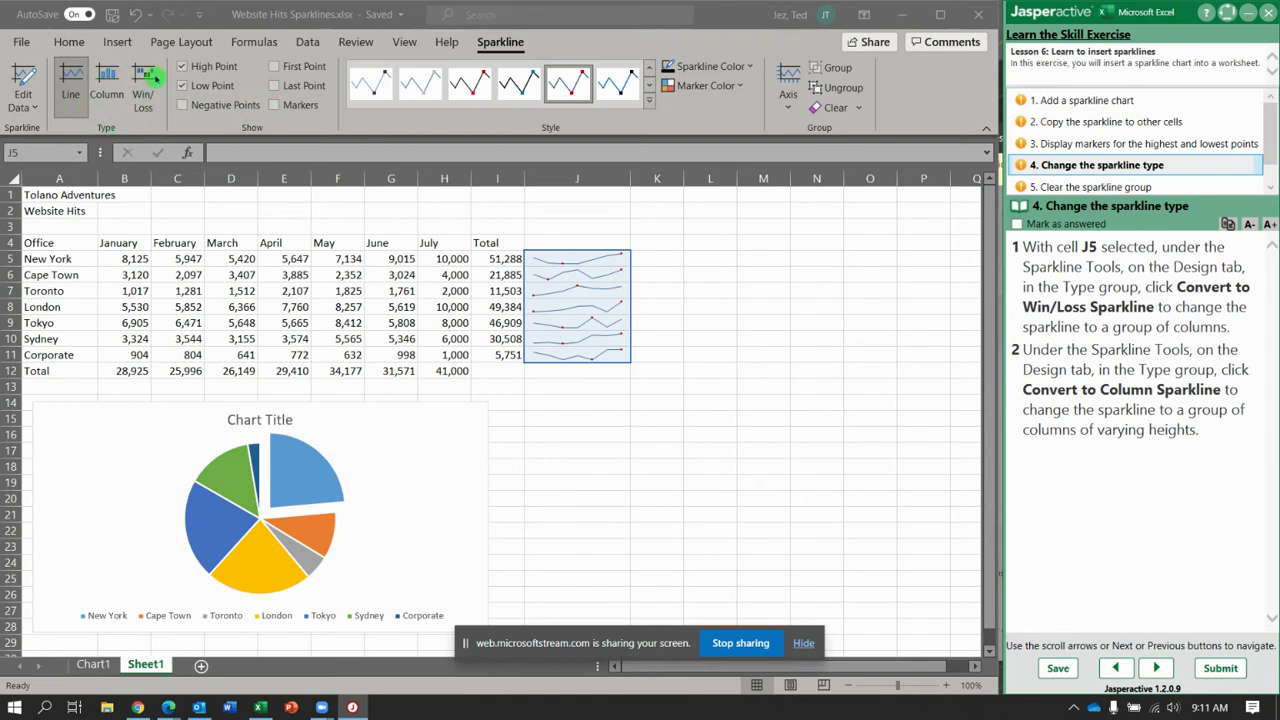
left_click(150, 84)
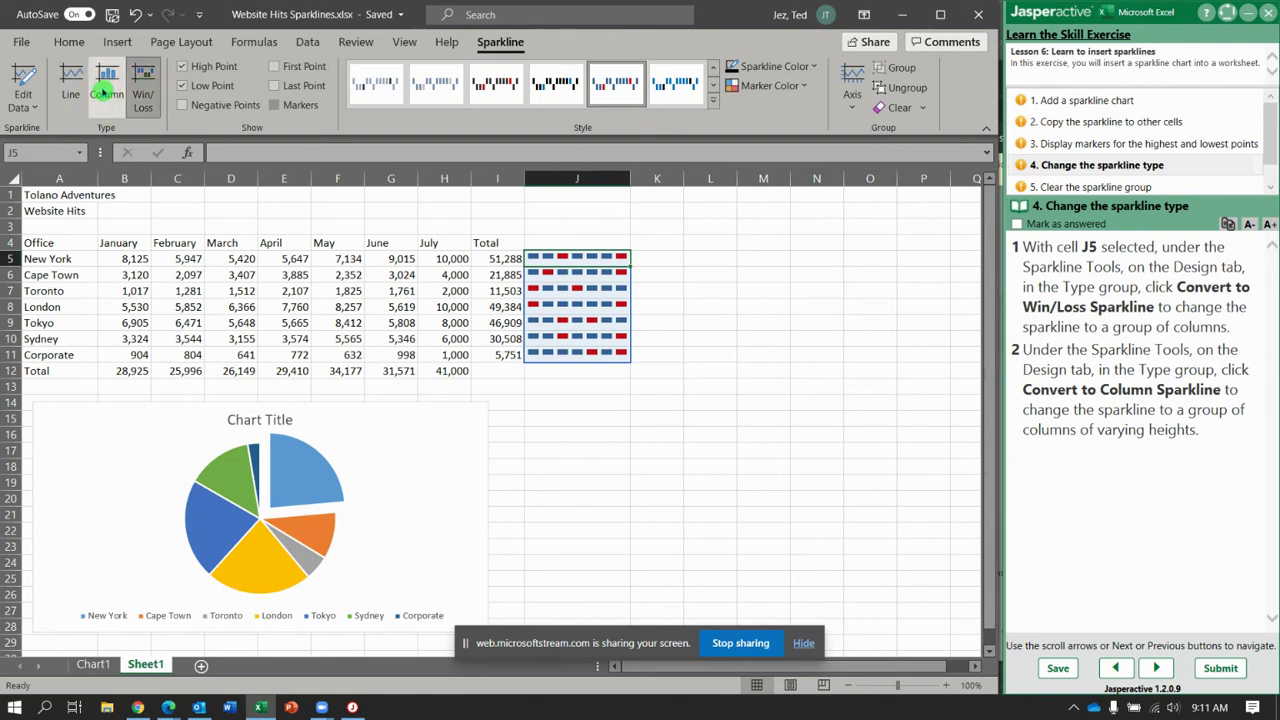
left_click(105, 88)
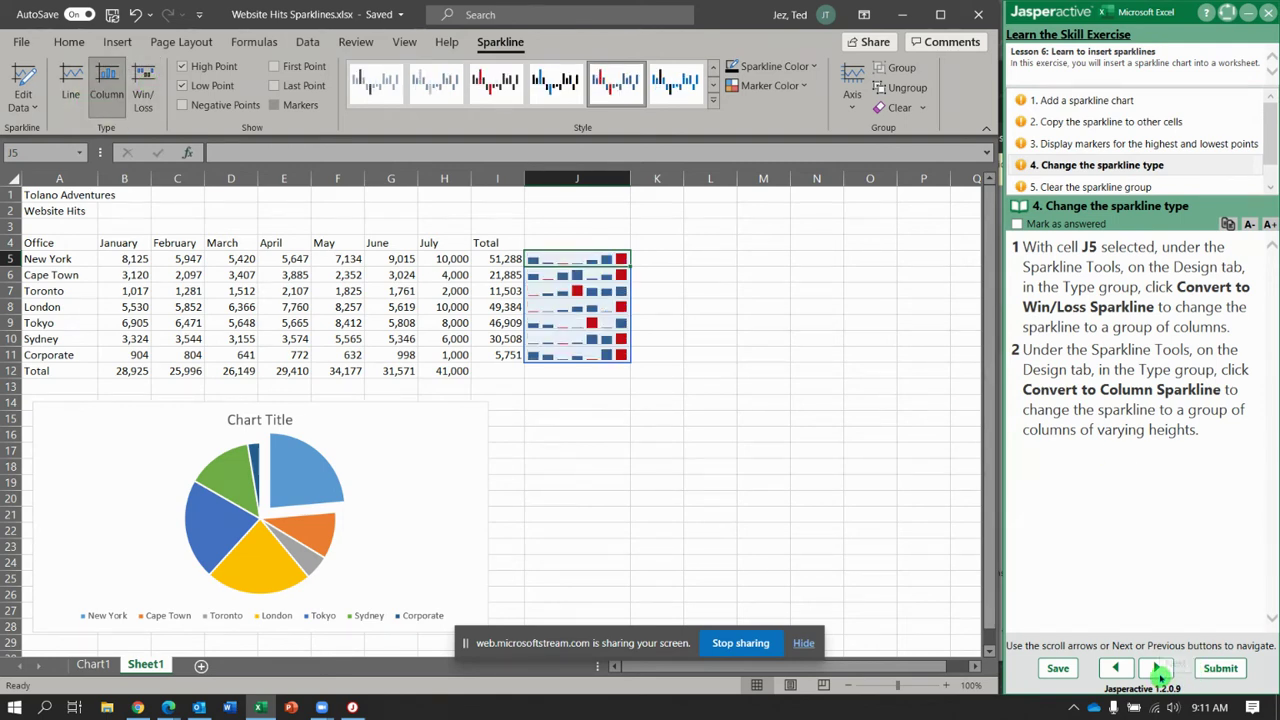
left_click(1159, 670)
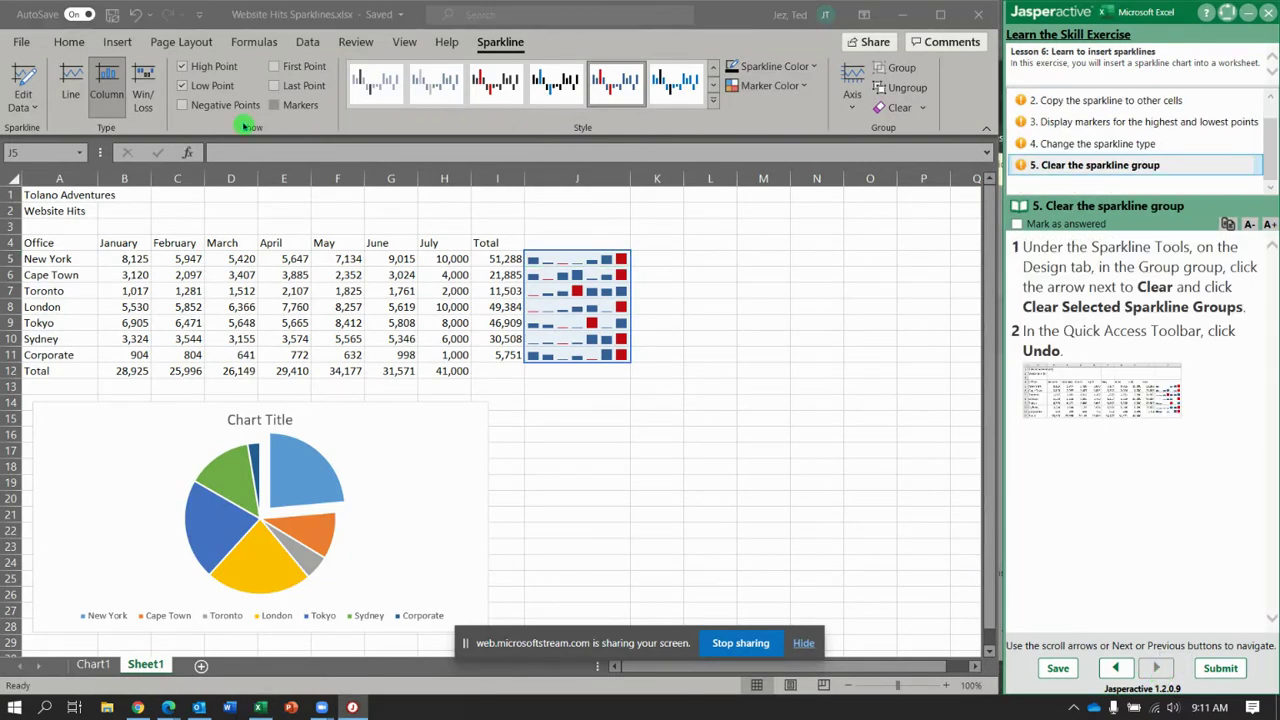
left_click(921, 109)
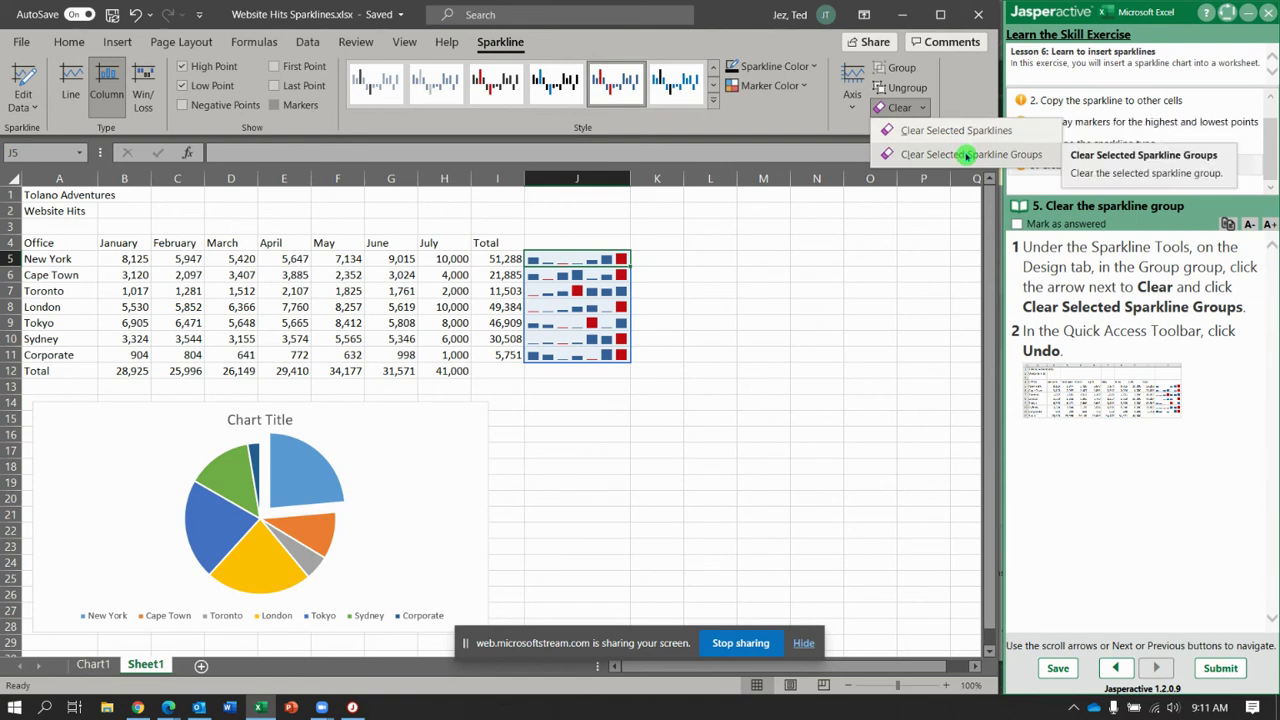
left_click(967, 156)
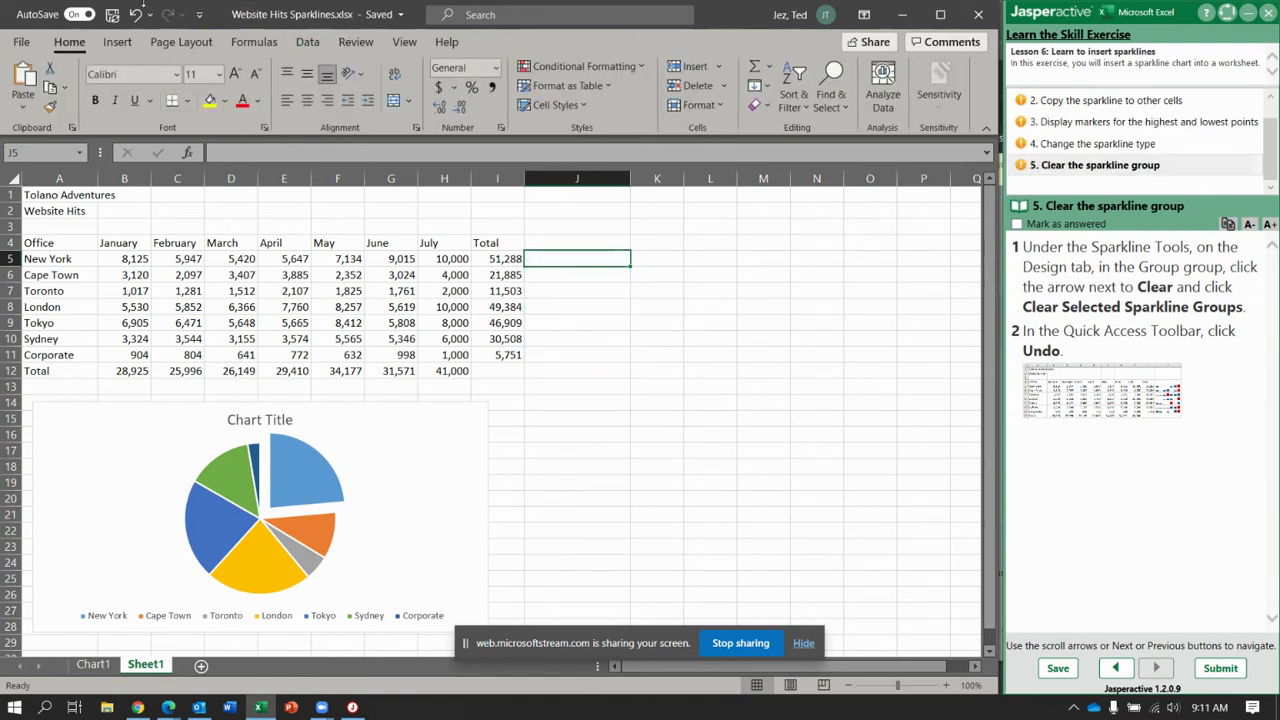
left_click(137, 14)
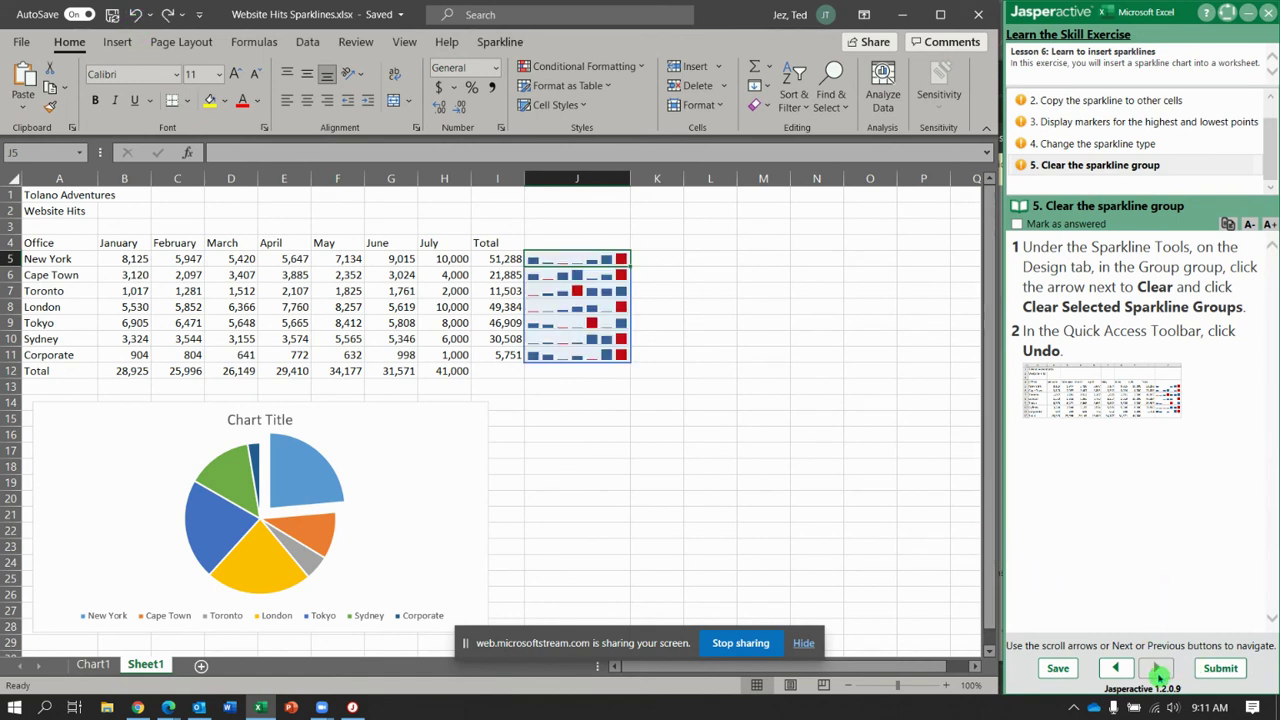
Step: Submit the sparkline exercise results and return to Jasperactive
left_click(1228, 671)
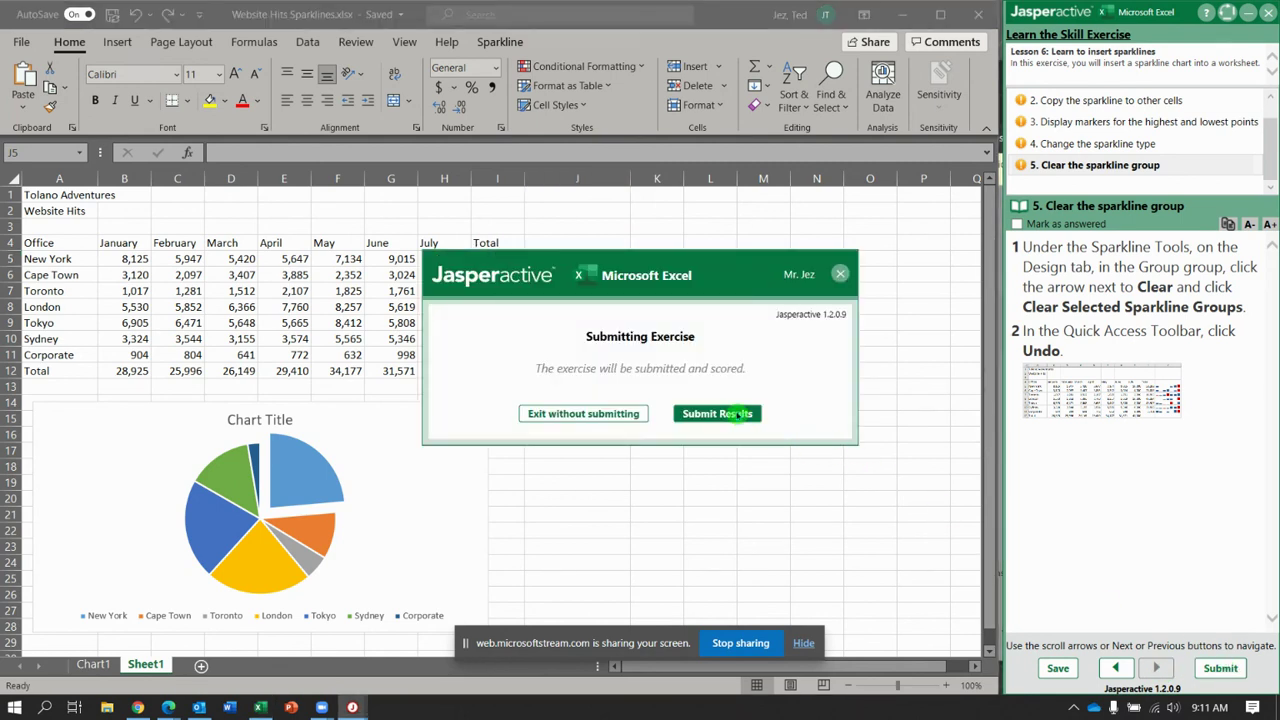
left_click(737, 414)
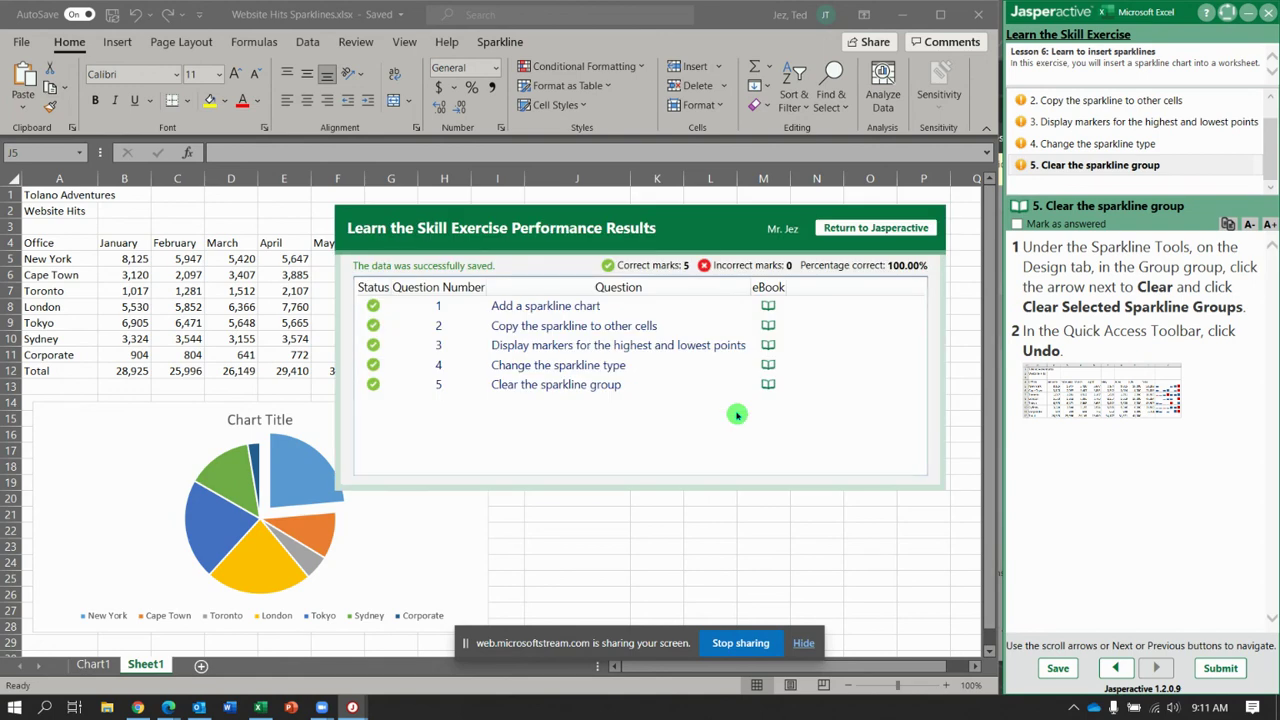
left_click(878, 228)
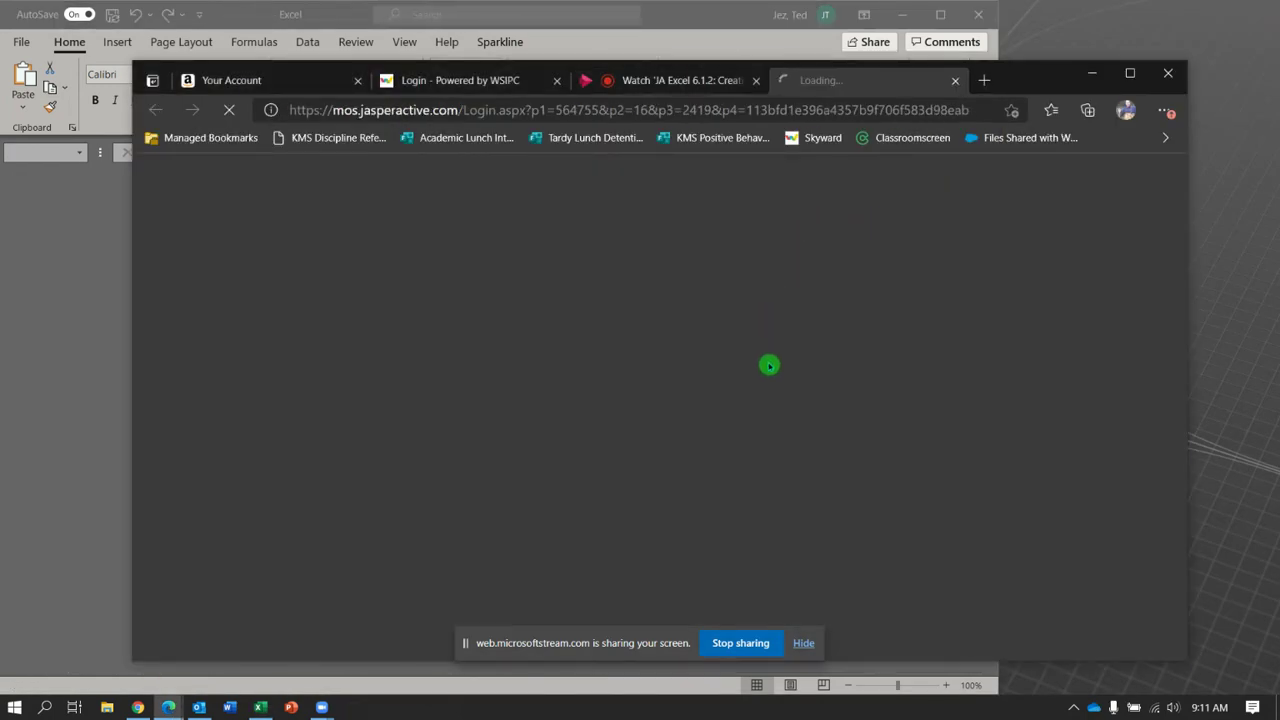